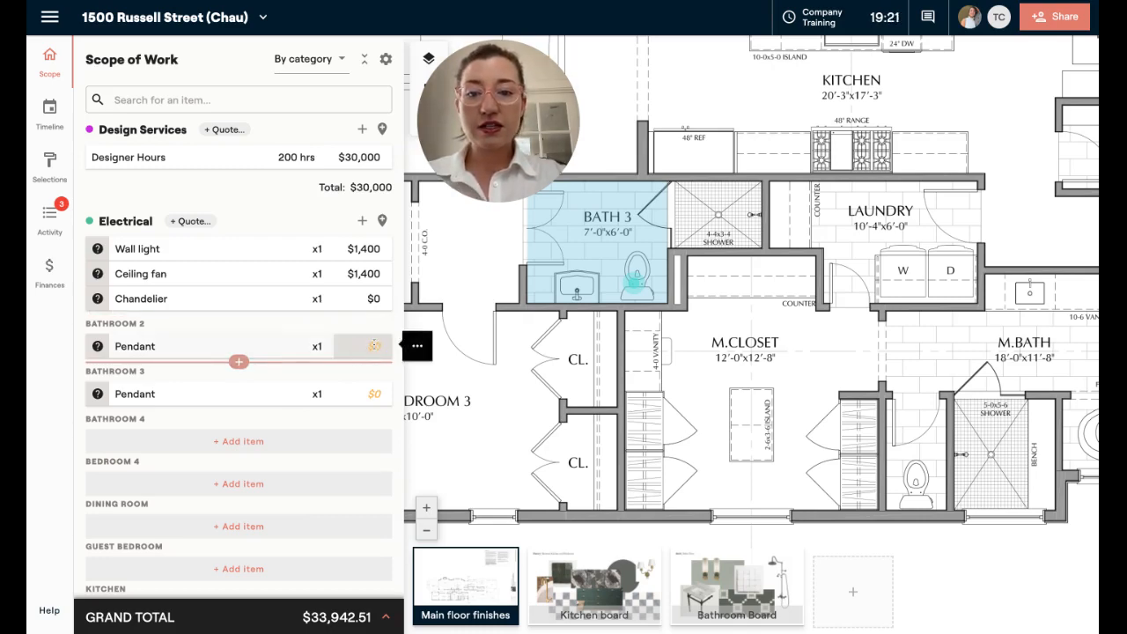
- Set the Bathroom 2 pendant's estimated unit price to $500
{"action": "left_click", "coordinate": [374, 346]}
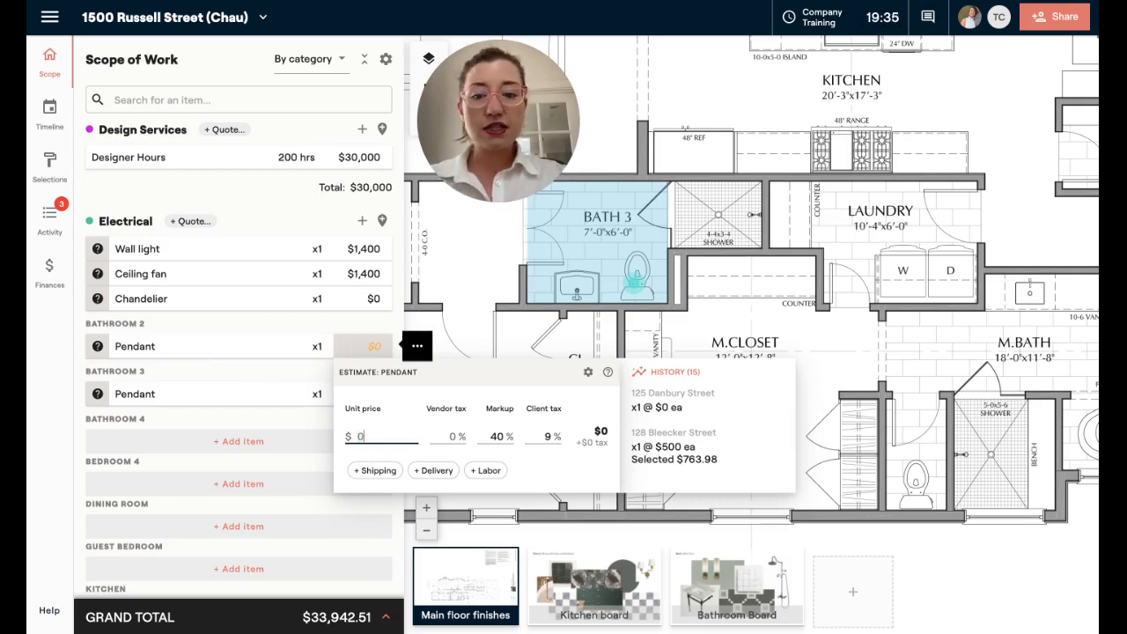
{"action": "type", "text": "500"}
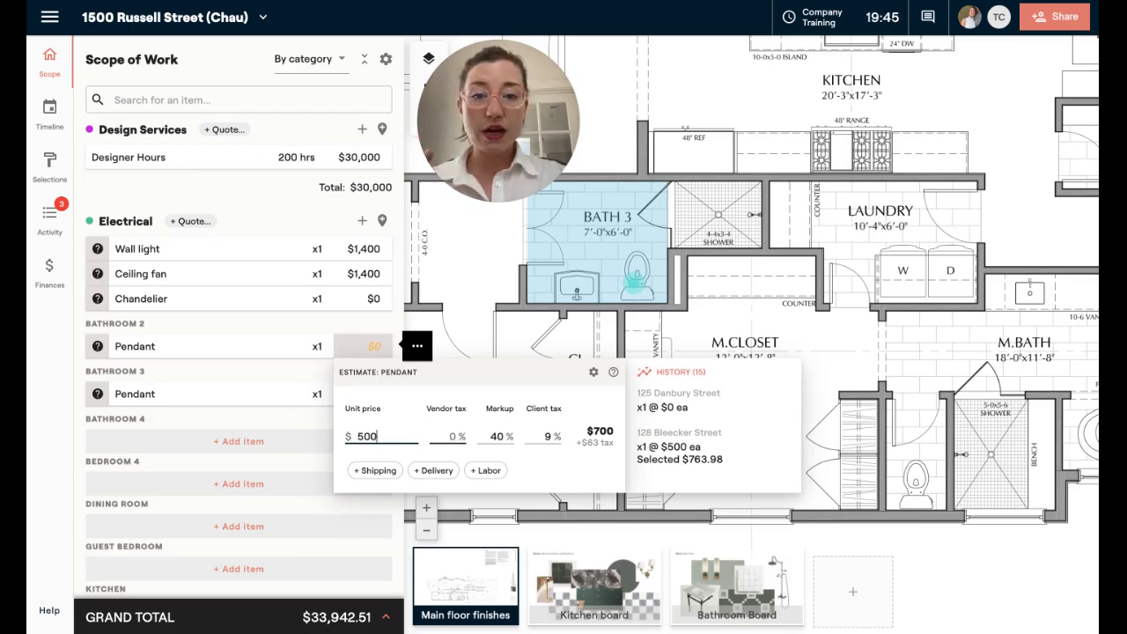
{"action": "key", "text": "Tab"}
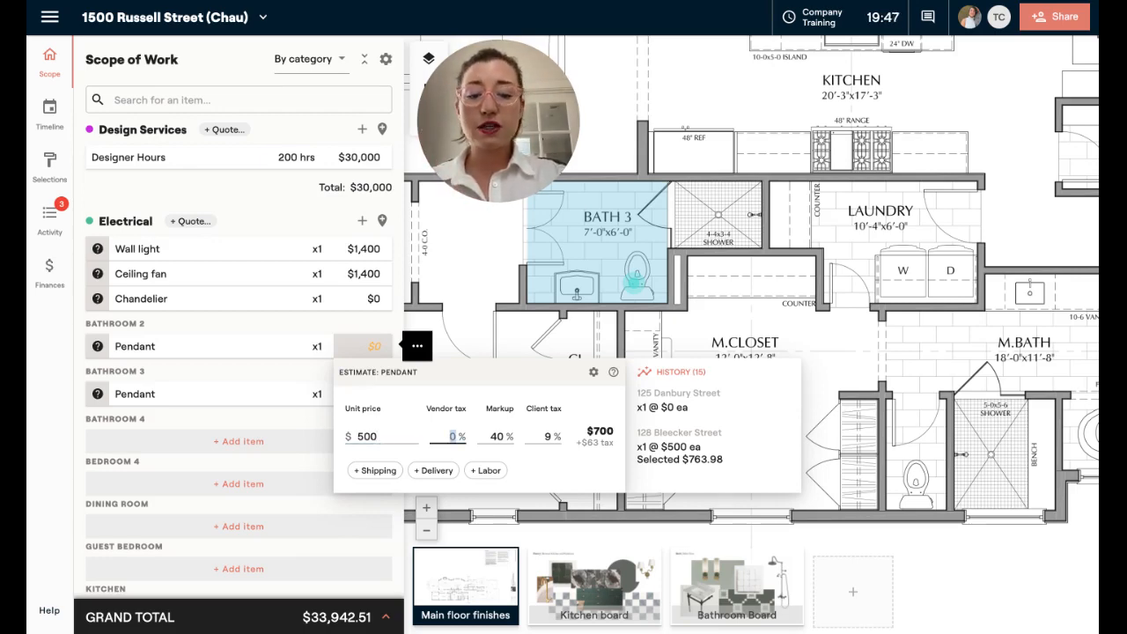
{"action": "type", "text": "9"}
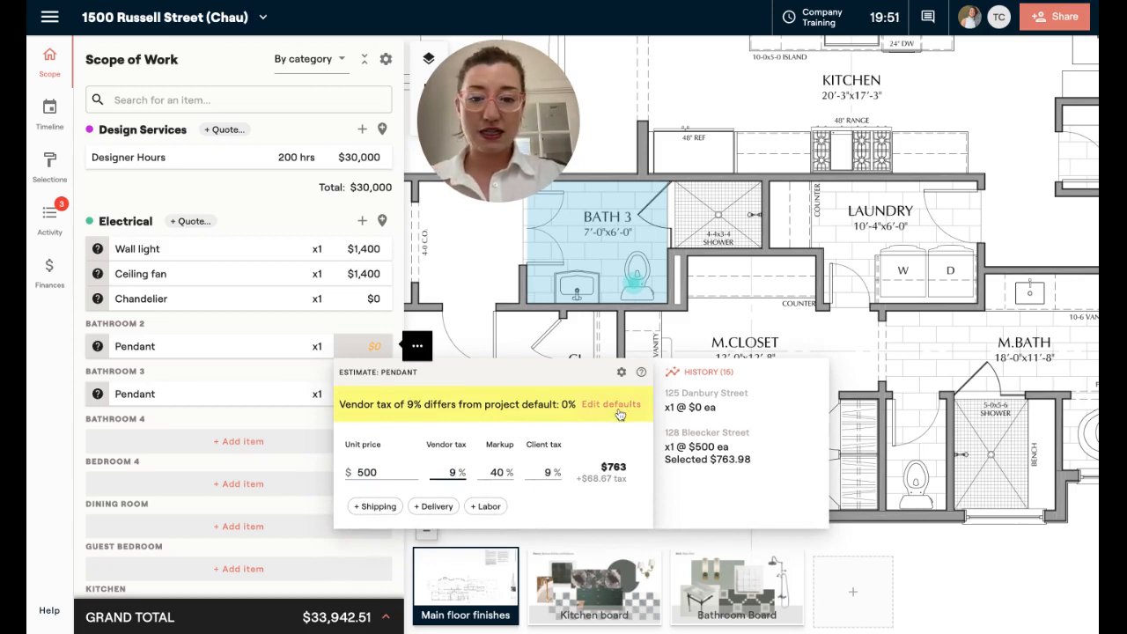
{"action": "key", "text": "BackSpace"}
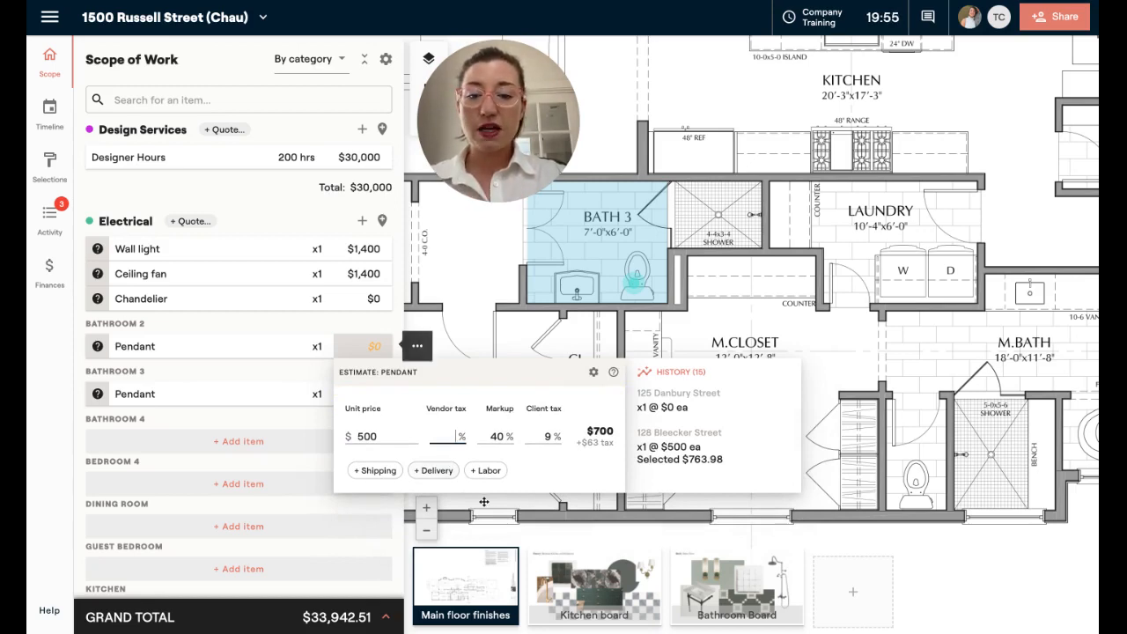
{"action": "left_click", "coordinate": [502, 436]}
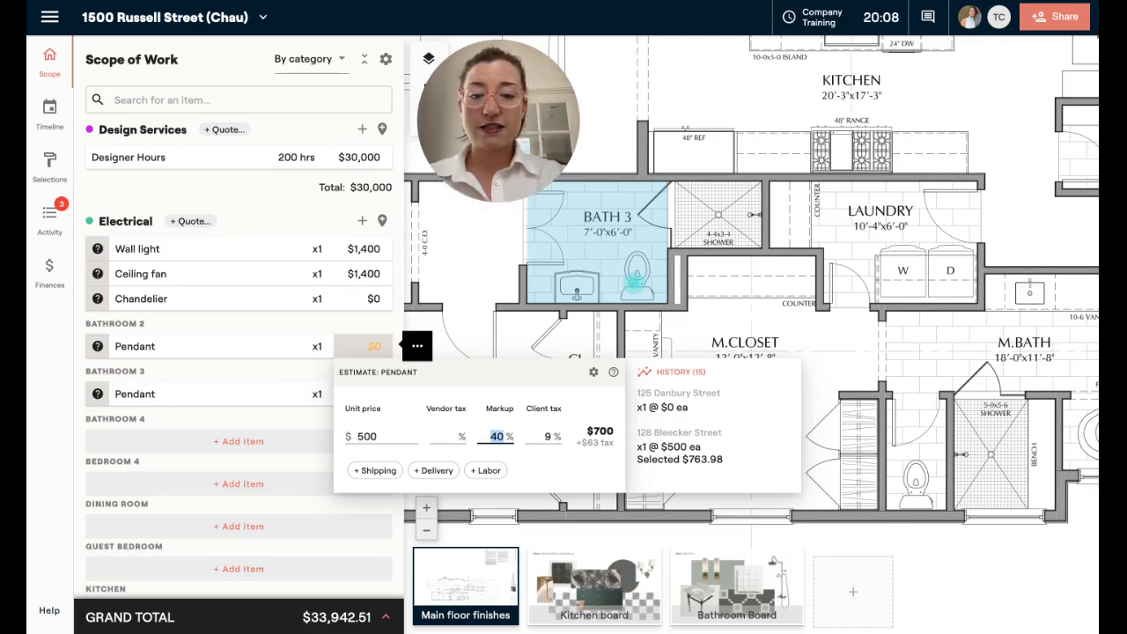
{"action": "left_click", "coordinate": [546, 436]}
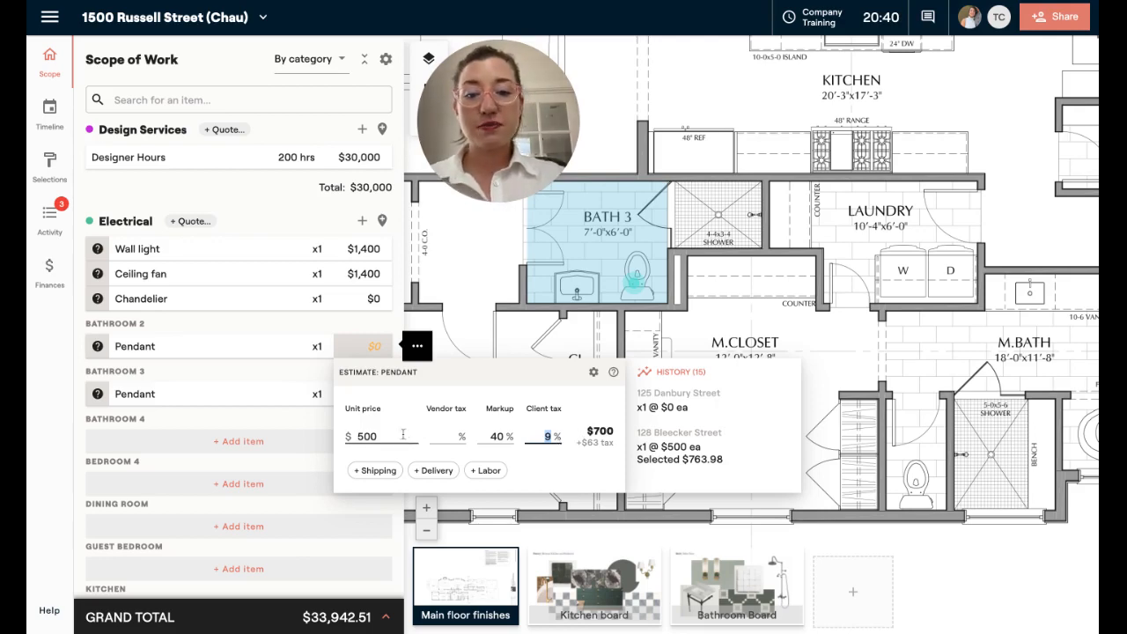
{"action": "double_click", "coordinate": [391, 436]}
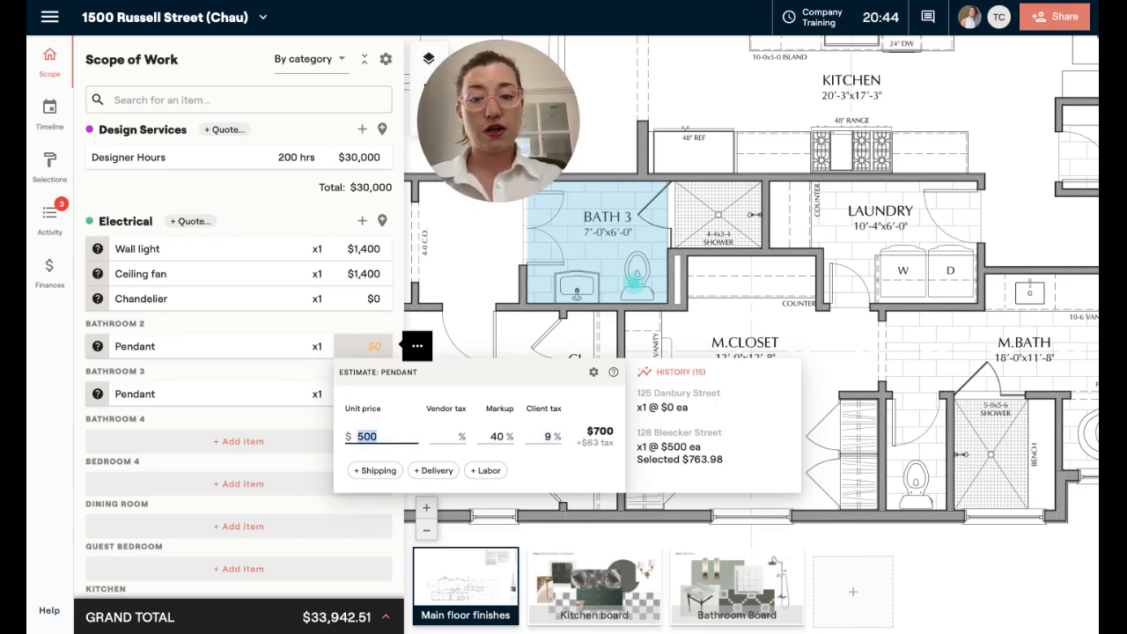
- Add a $25 shipping charge with a 20% markup to the Bathroom 2 pendant's estimate
{"action": "left_click", "coordinate": [370, 470]}
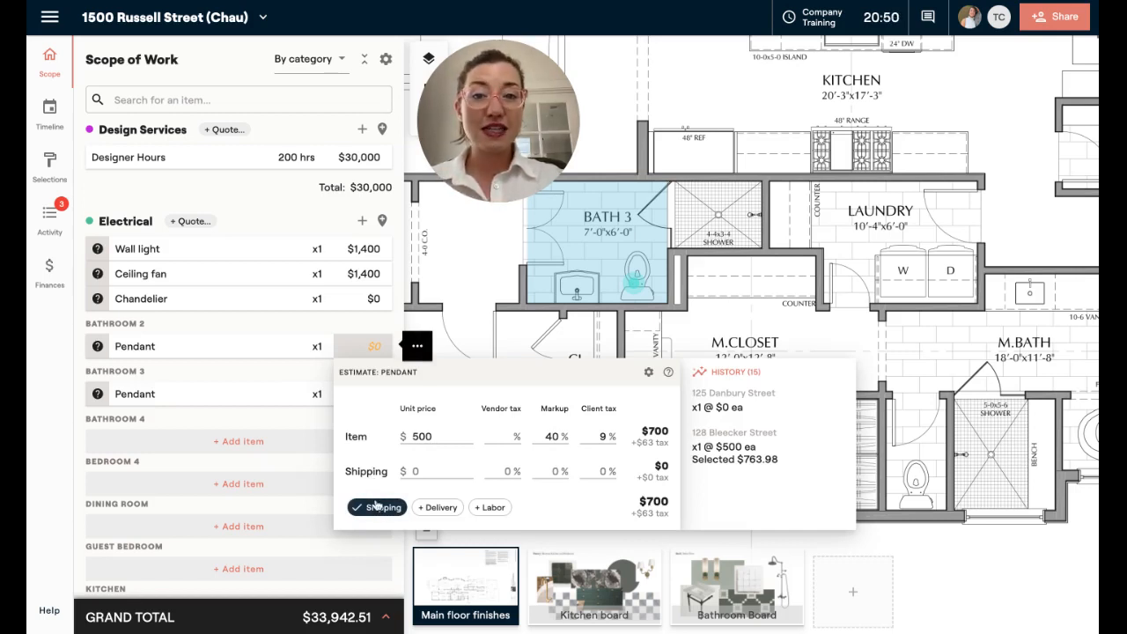
{"action": "left_click", "coordinate": [417, 471]}
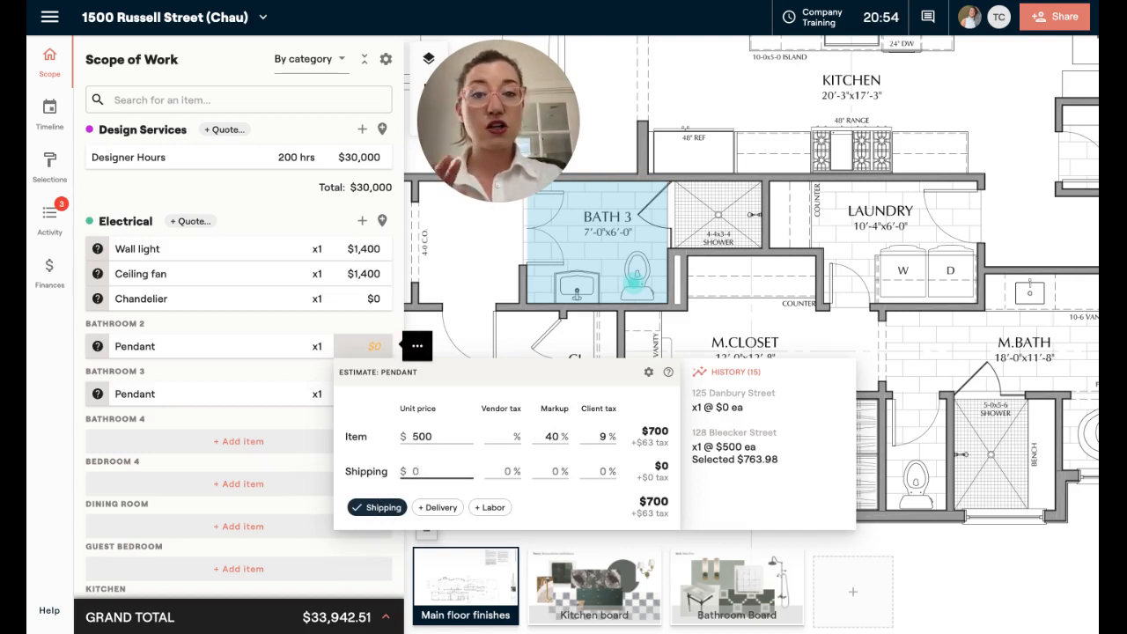
{"action": "left_click", "coordinate": [418, 472]}
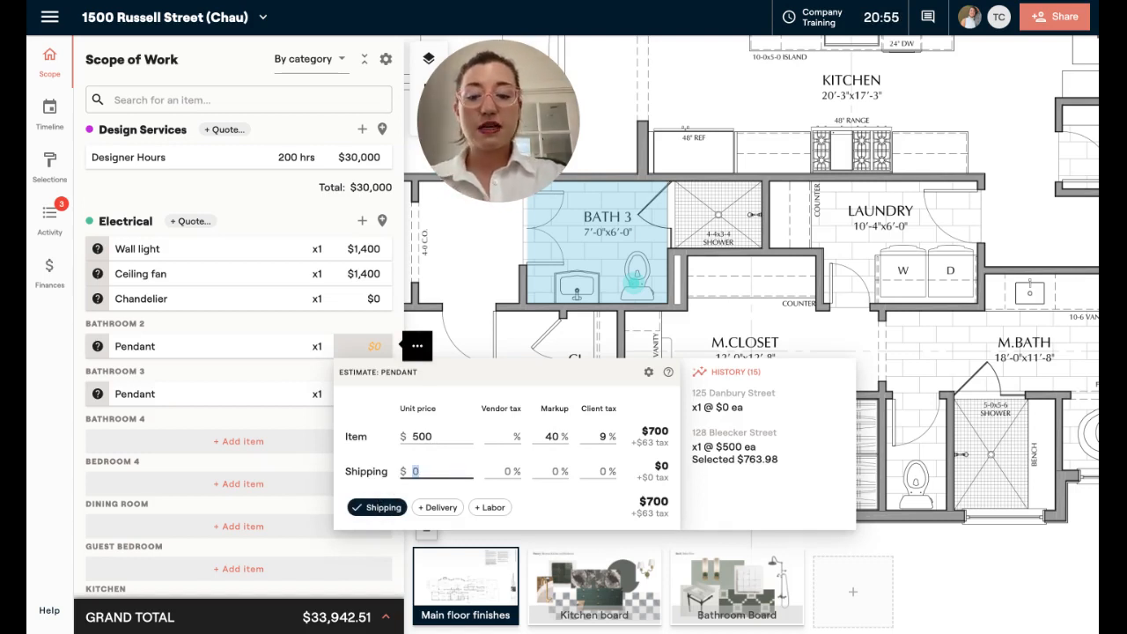
{"action": "type", "text": "25"}
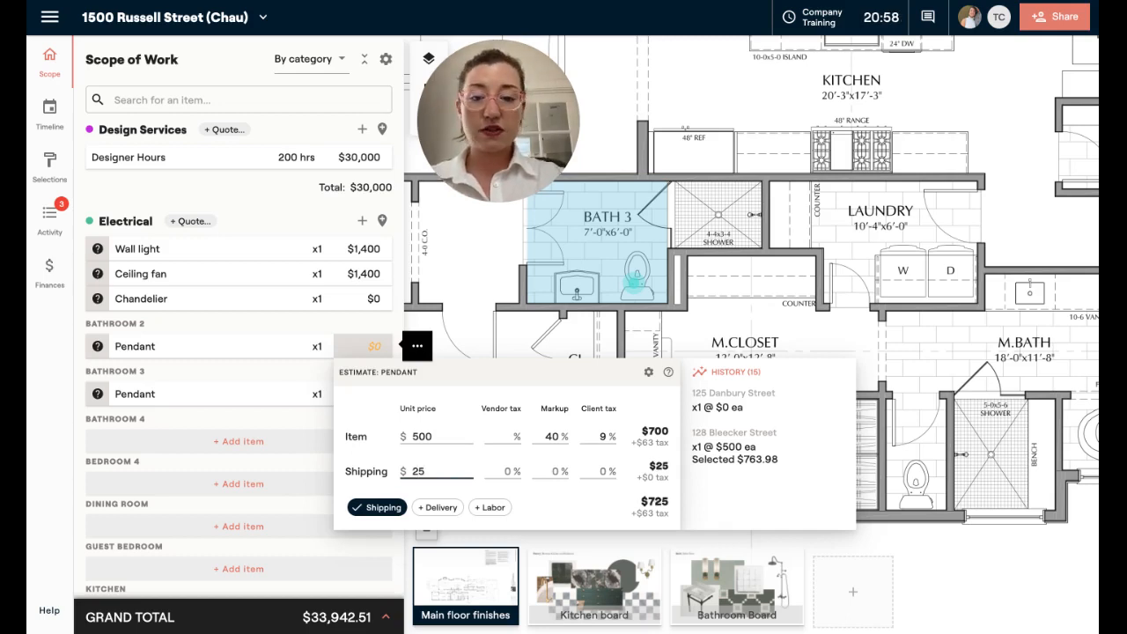
{"action": "key", "text": "Tab"}
{"action": "key", "text": "Tab"}
{"action": "type", "text": "20"}
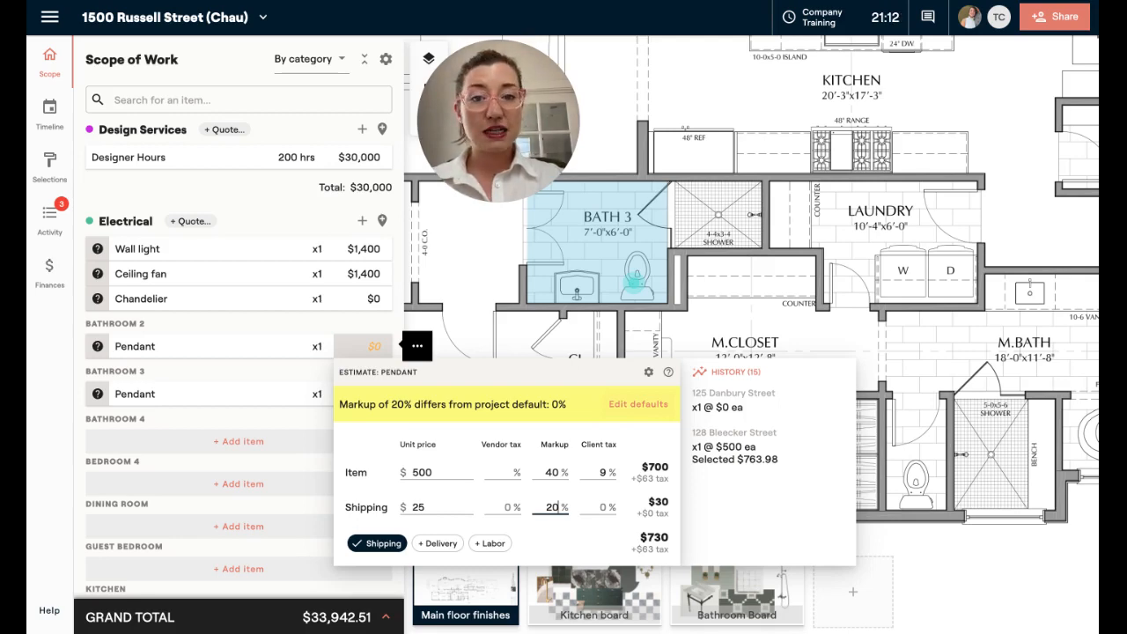
- Set the project's default markup to 20% for both shipping and labor
{"action": "left_click", "coordinate": [638, 404]}
{"action": "left_click_drag", "start_coordinate": [546, 179], "coordinate": [891, 180]}
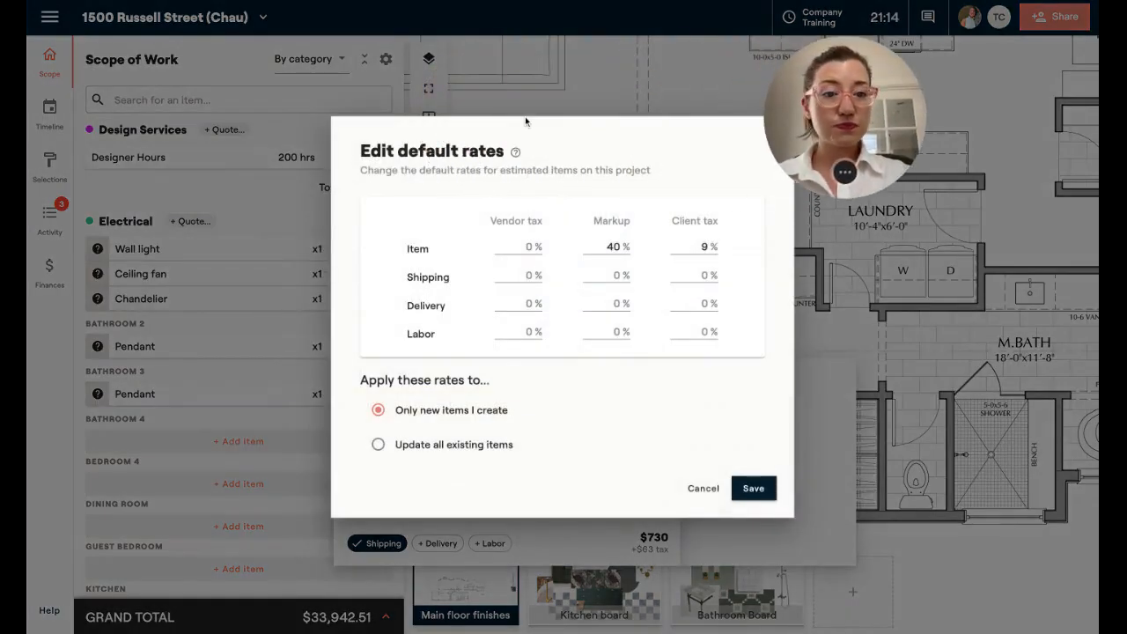
{"action": "left_click", "coordinate": [601, 280]}
{"action": "type", "text": "20"}
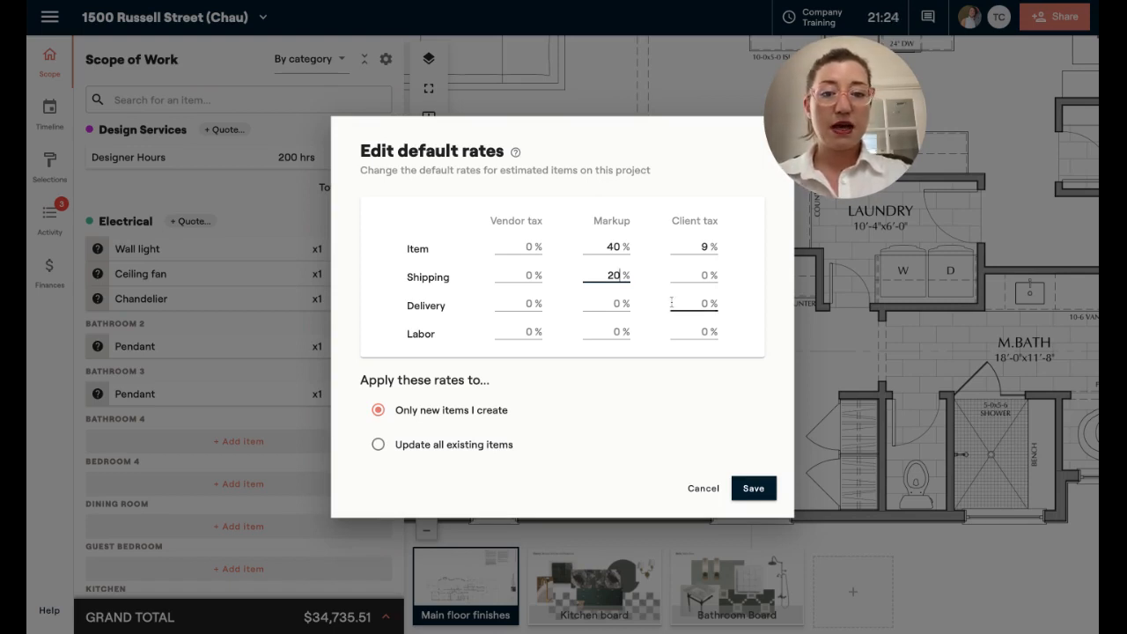
{"action": "left_click", "coordinate": [615, 333]}
{"action": "type", "text": "20"}
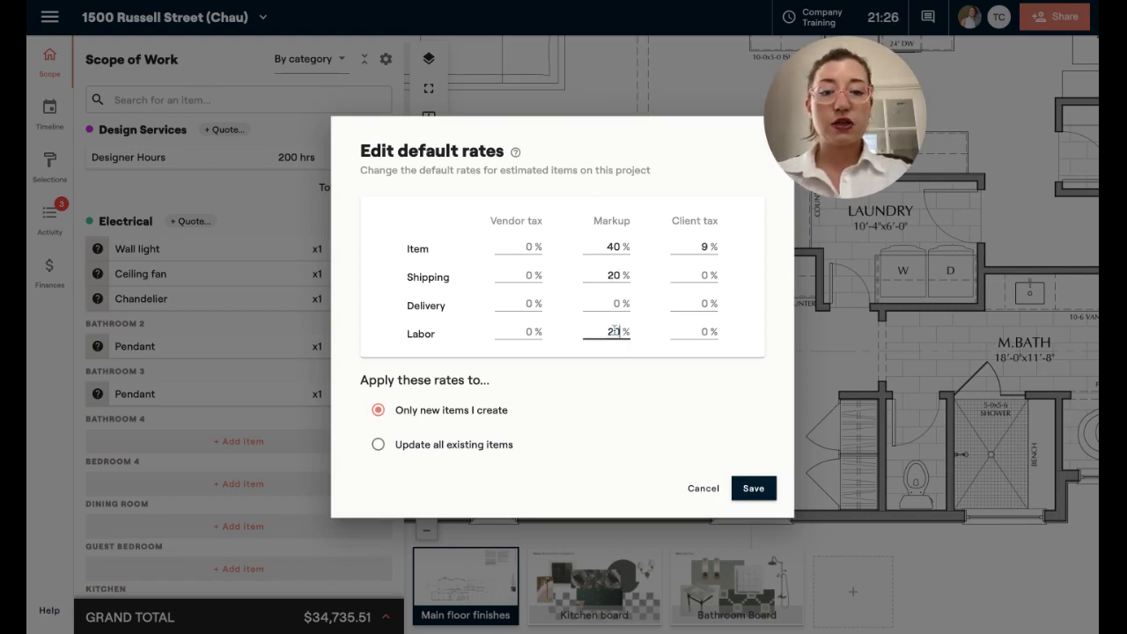
- Apply the new default rates to all existing items, then save and confirm the update
{"action": "left_click", "coordinate": [423, 447]}
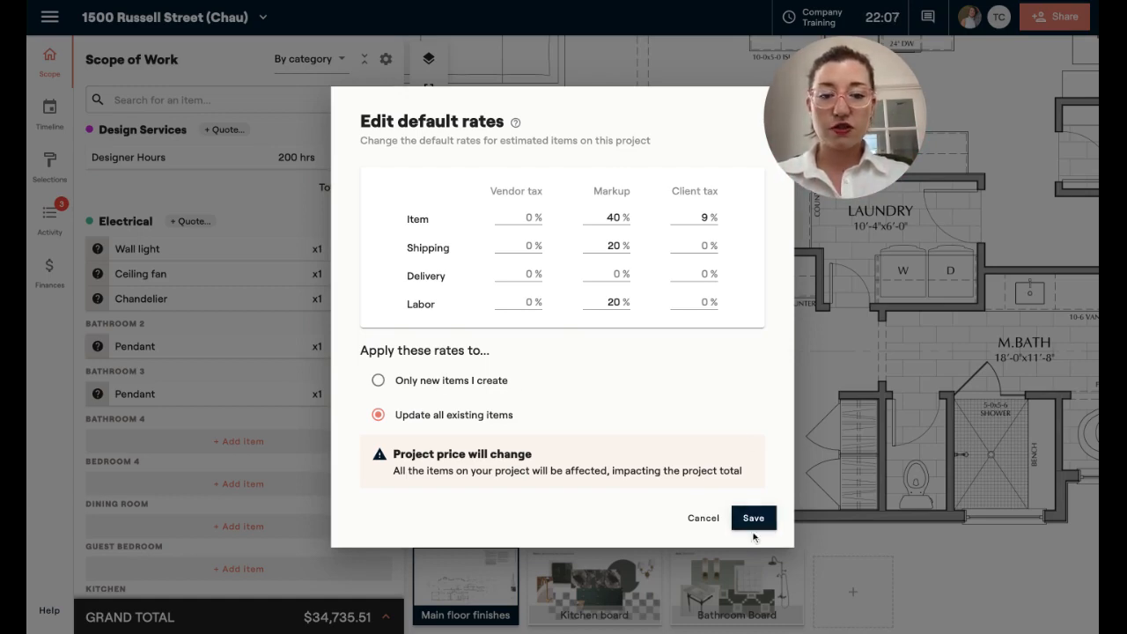
{"action": "left_click", "coordinate": [754, 528]}
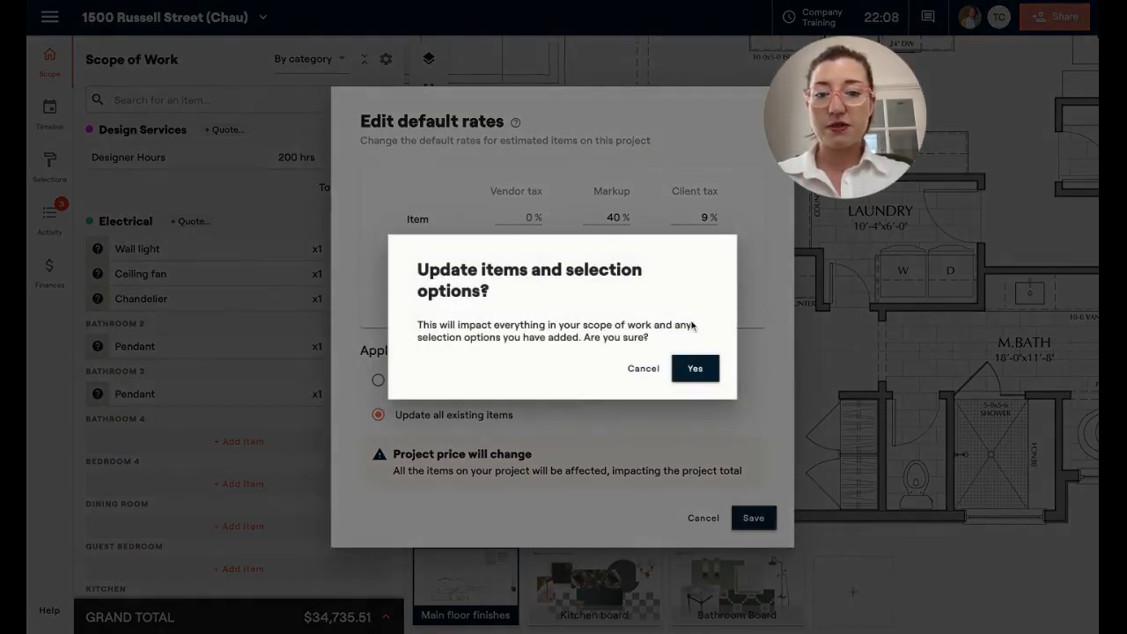
{"action": "left_click", "coordinate": [695, 366]}
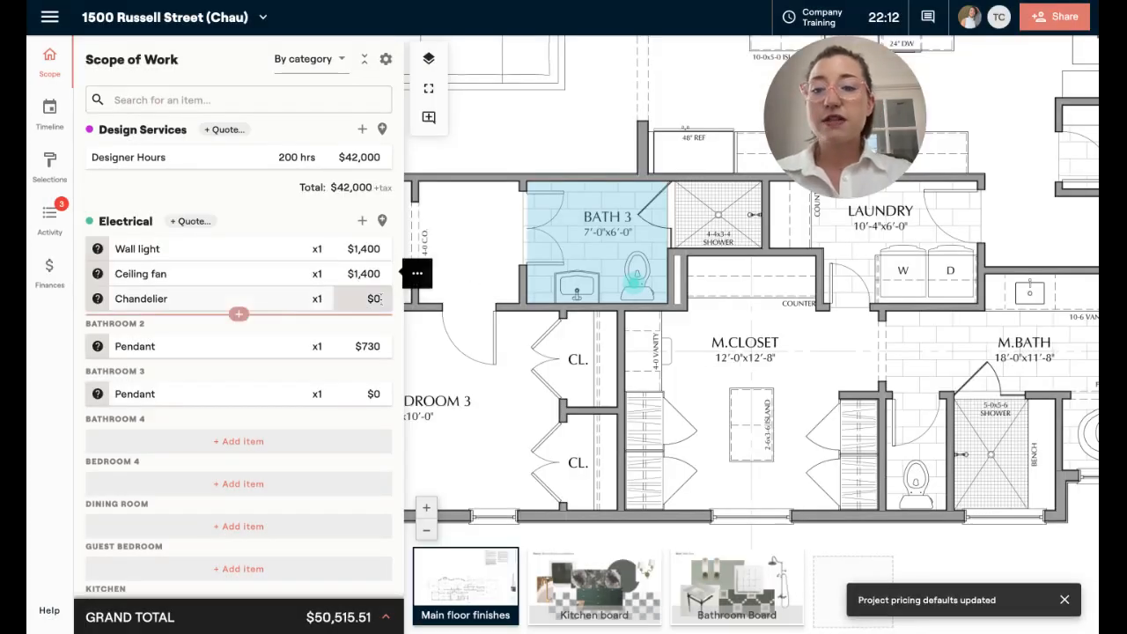
- Set the Bathroom 3 pendant's unit price to $400 and its shipping charge to $25
{"action": "left_click", "coordinate": [368, 345]}
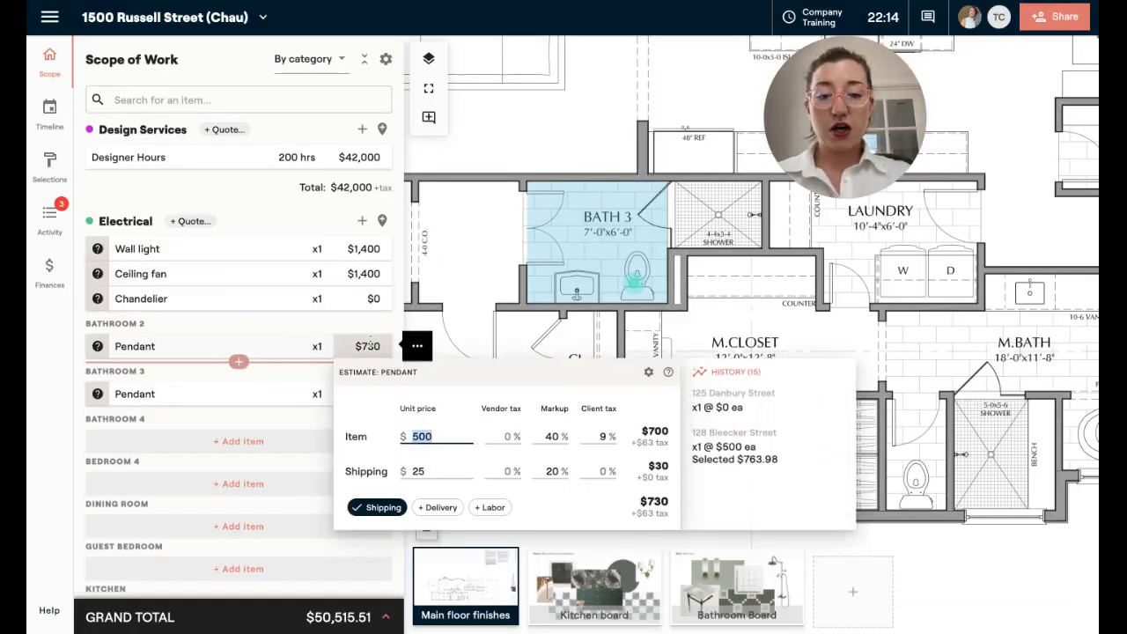
{"action": "left_click", "coordinate": [368, 393]}
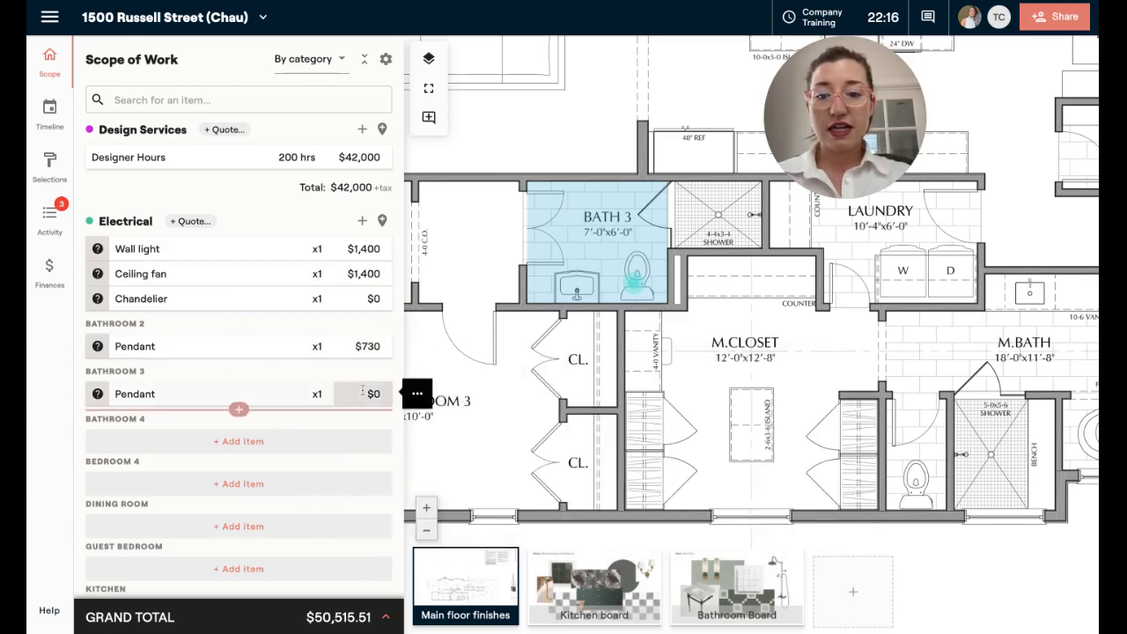
{"action": "left_click", "coordinate": [378, 520]}
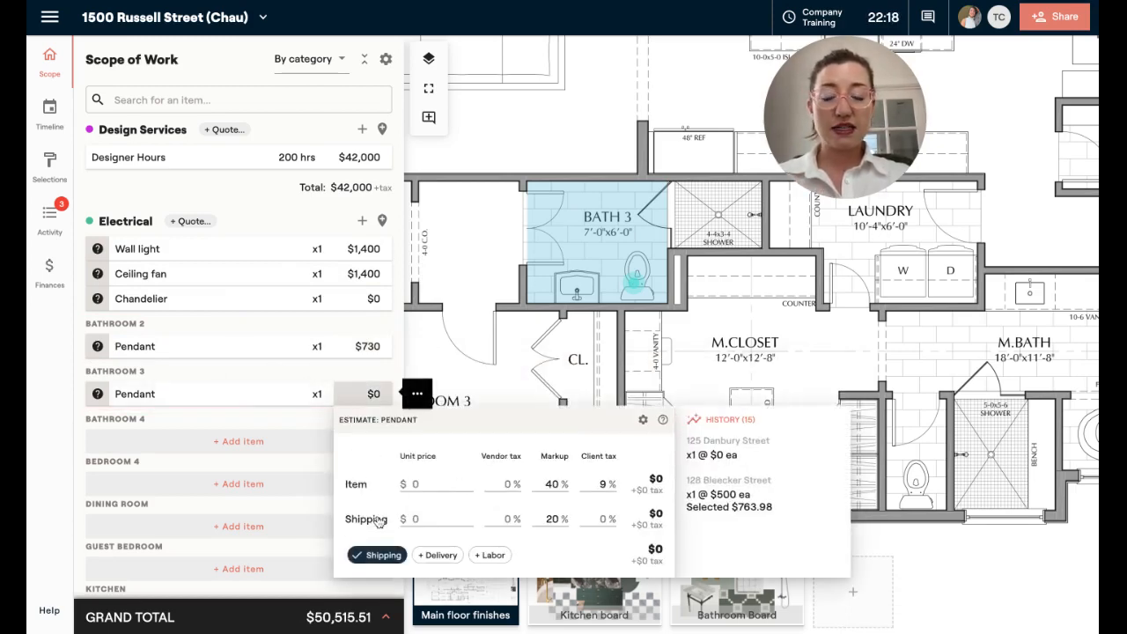
{"action": "left_click", "coordinate": [426, 482]}
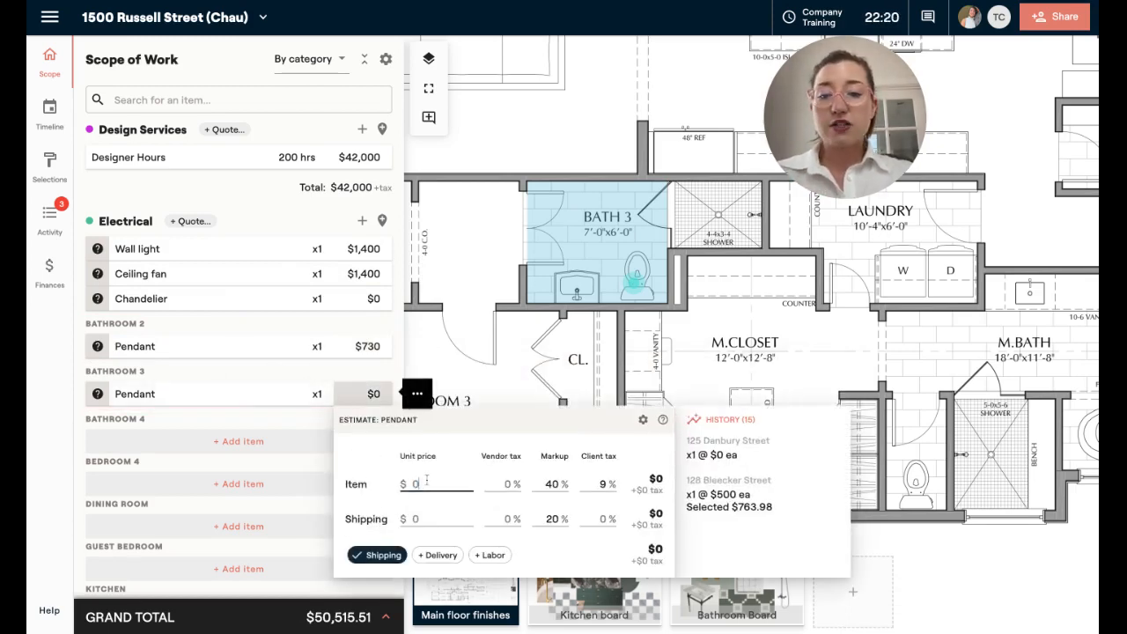
{"action": "type", "text": "400"}
{"action": "left_click", "coordinate": [431, 517]}
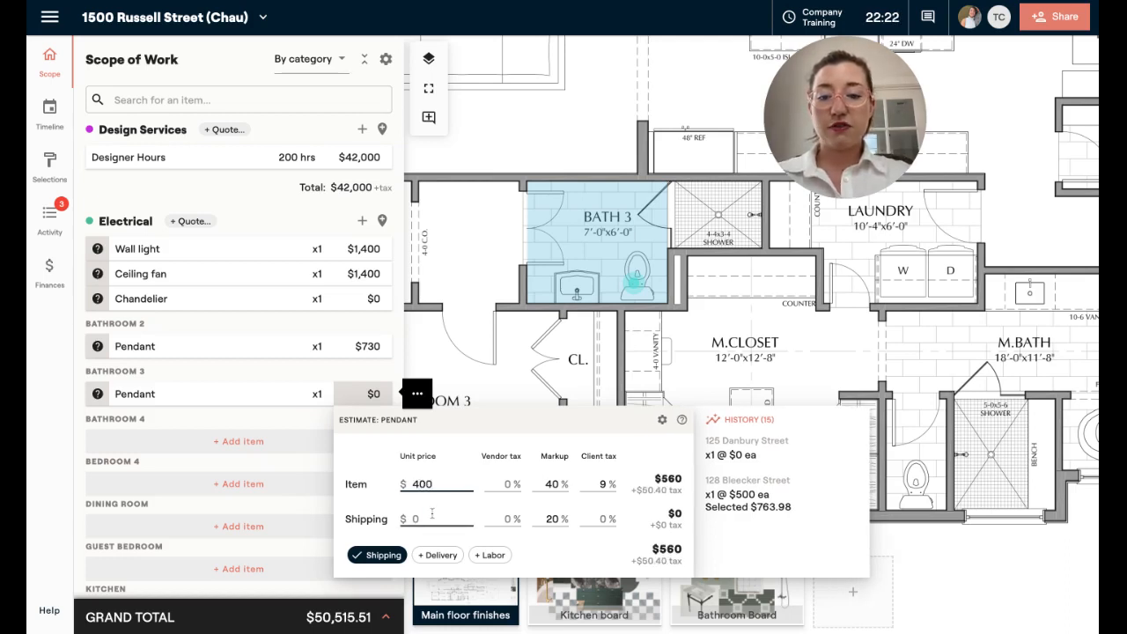
{"action": "type", "text": "25"}
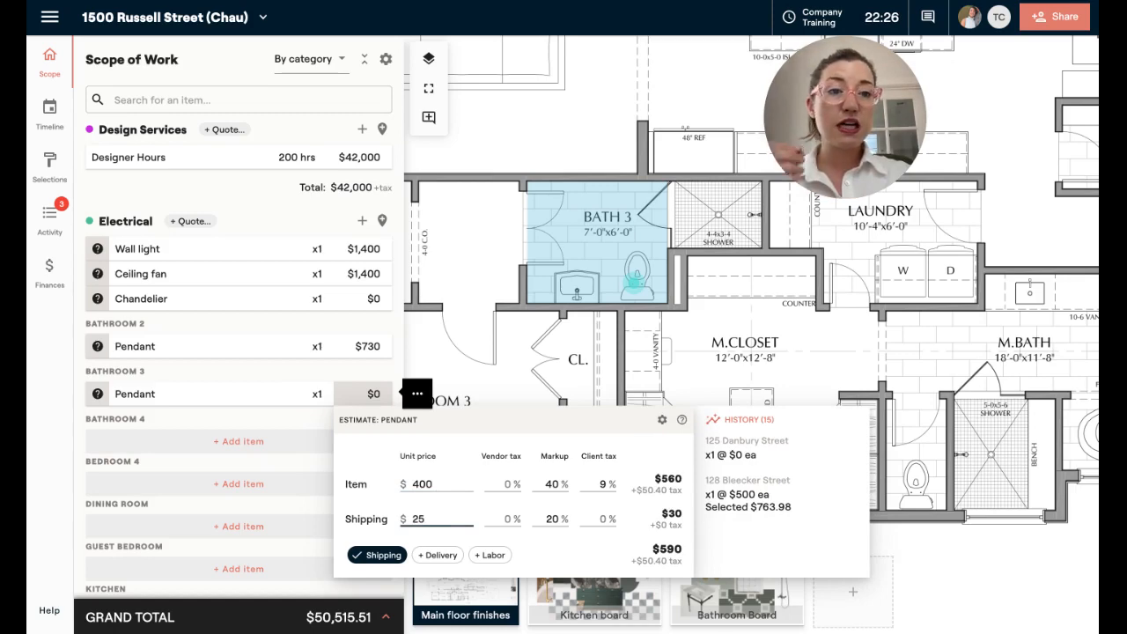
- Add a $150 delivery charge and a labor line to the Bathroom 3 pendant's estimate
{"action": "left_click", "coordinate": [440, 556]}
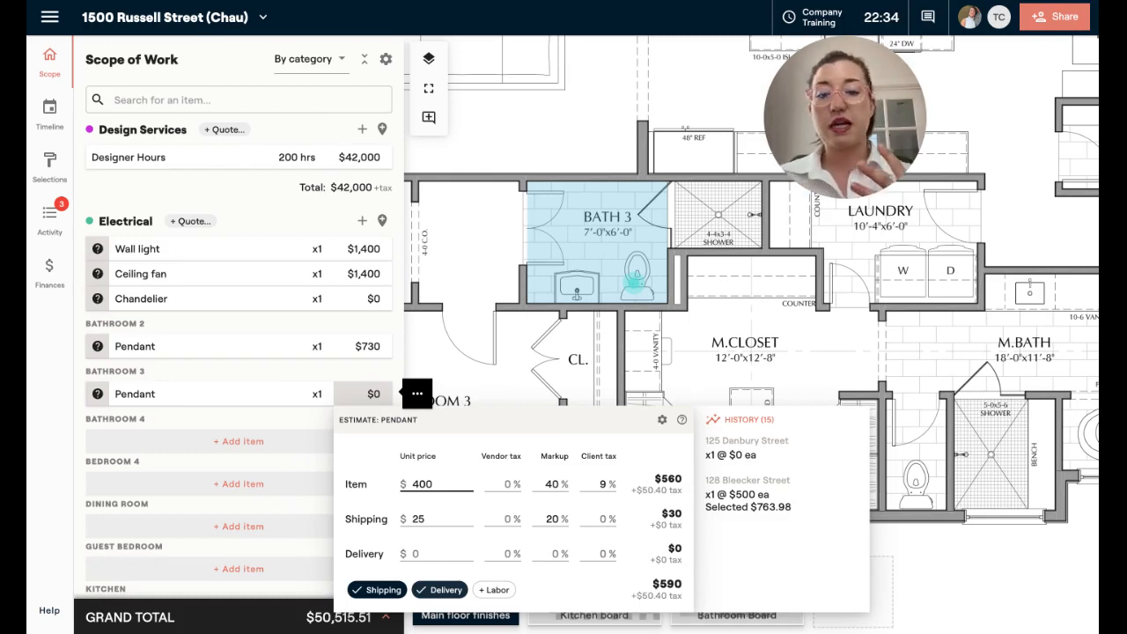
{"action": "left_click", "coordinate": [431, 553]}
{"action": "type", "text": "1"}
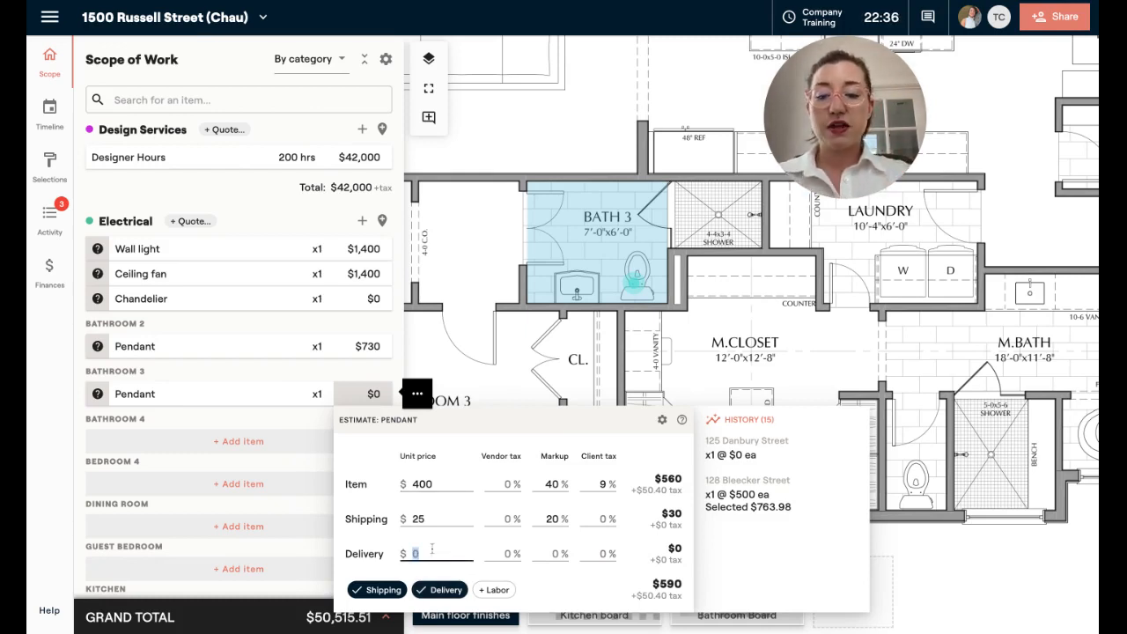
{"action": "type", "text": "50"}
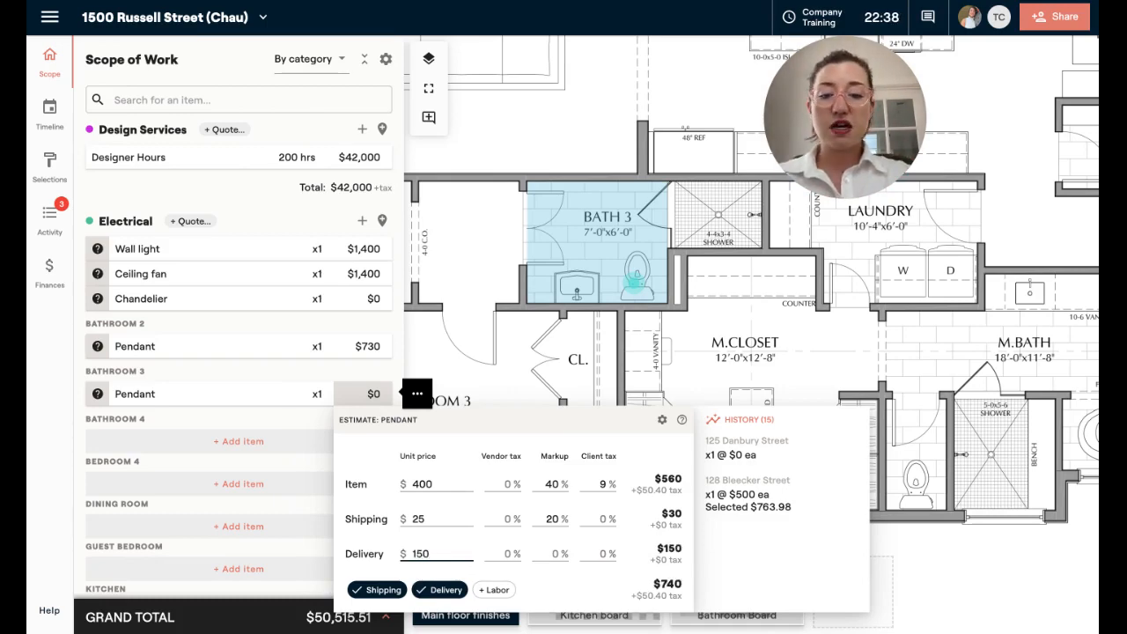
{"action": "left_click", "coordinate": [495, 590]}
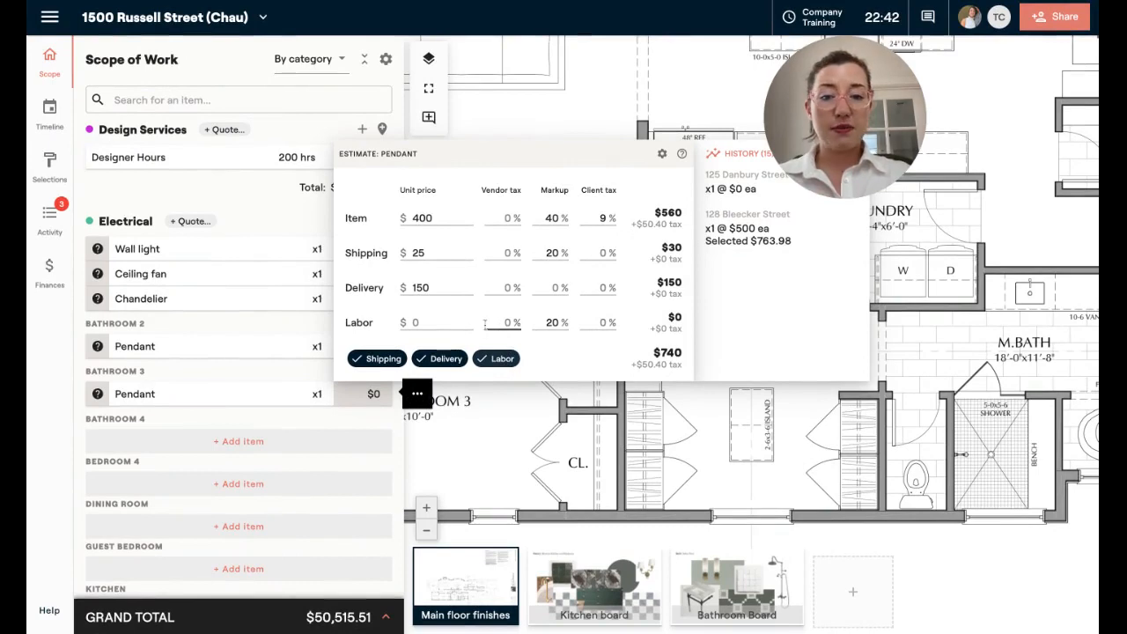
{"action": "left_click", "coordinate": [448, 320]}
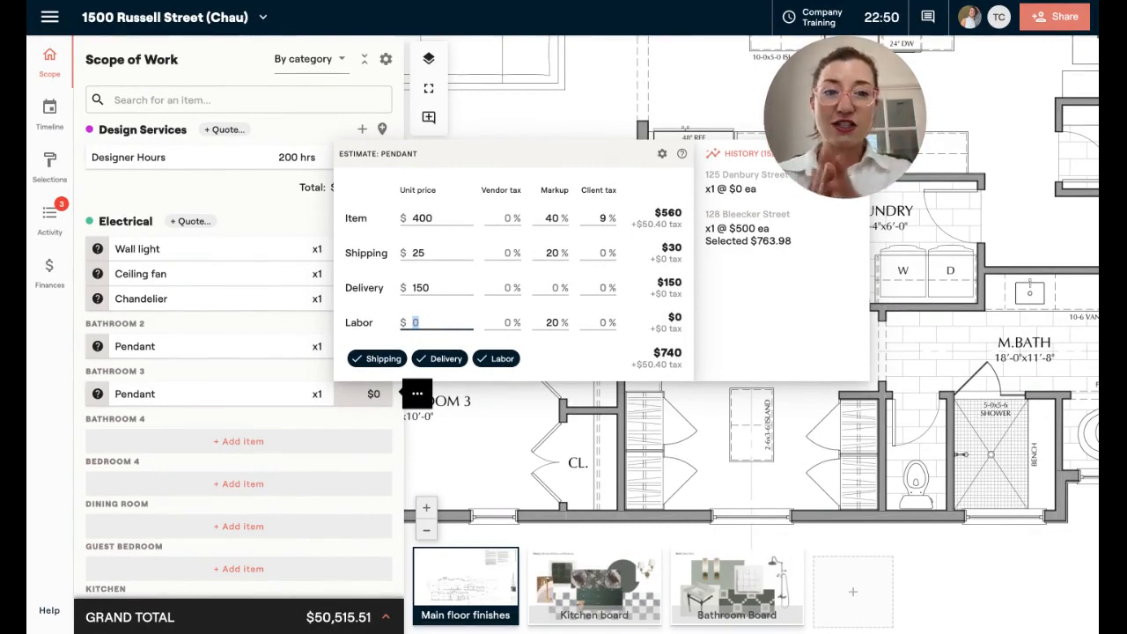
{"action": "type", "text": "1"}
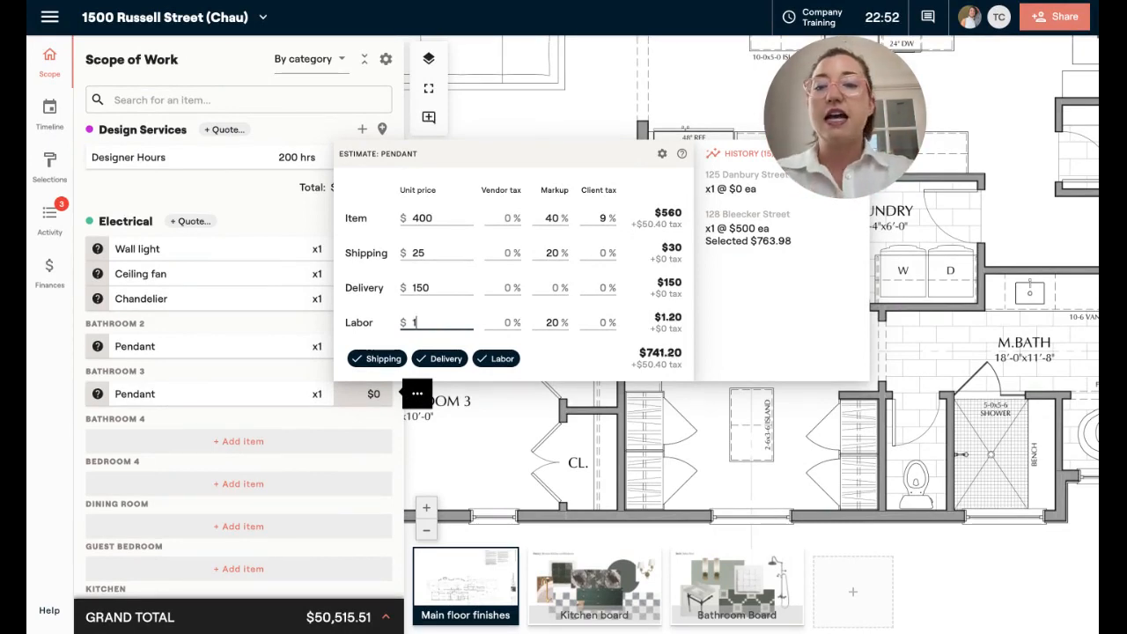
{"action": "type", "text": "50"}
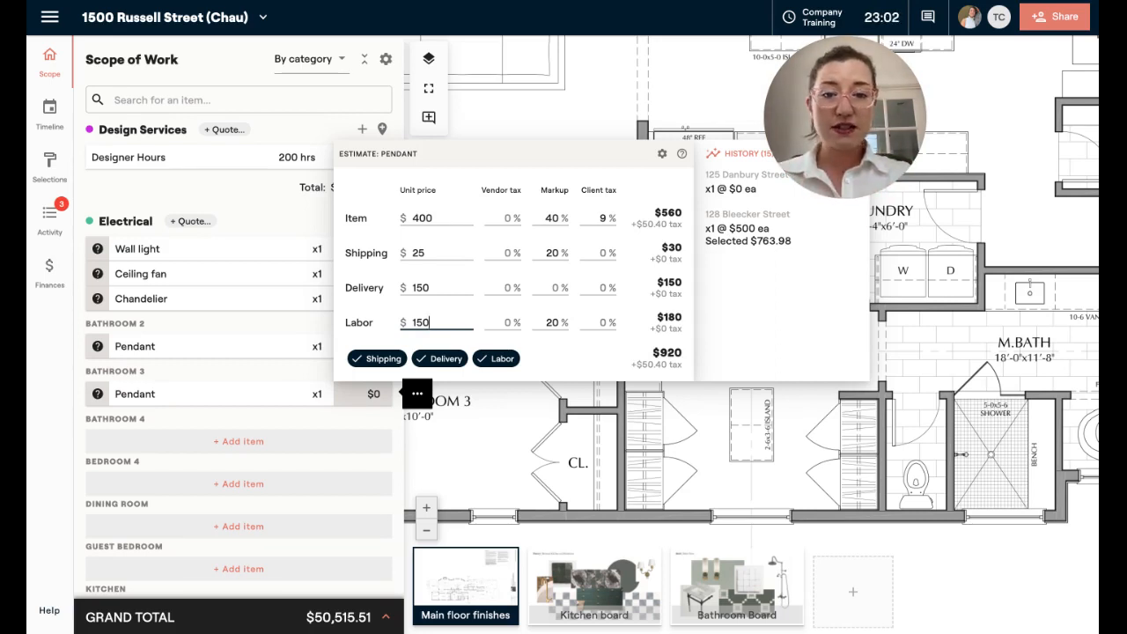
{"action": "key", "text": "BackSpace"}
{"action": "key", "text": "BackSpace"}
{"action": "key", "text": "BackSpace"}
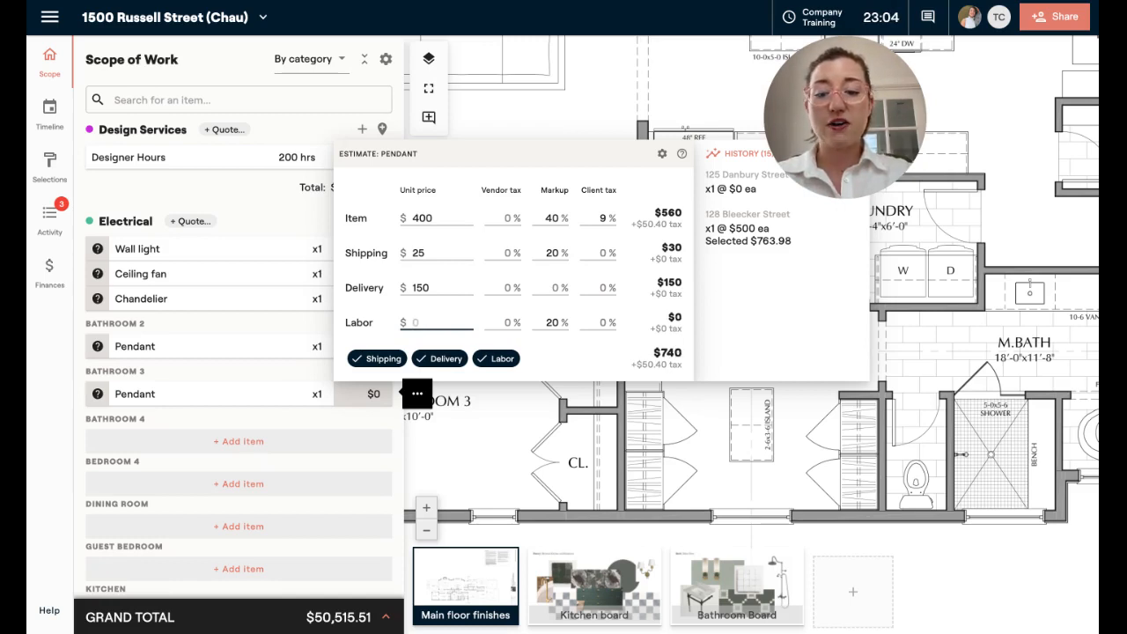
- Set the Bathroom 3 pendant's labor price to $3,000 and close its estimate
{"action": "type", "text": "3,000"}
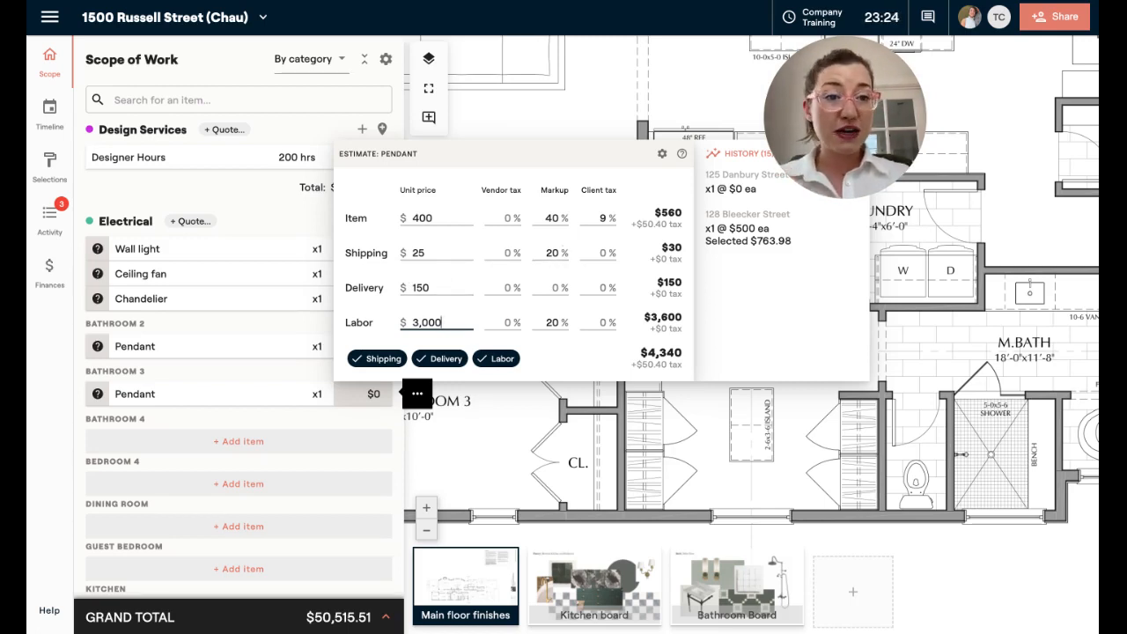
{"action": "left_click", "coordinate": [241, 205]}
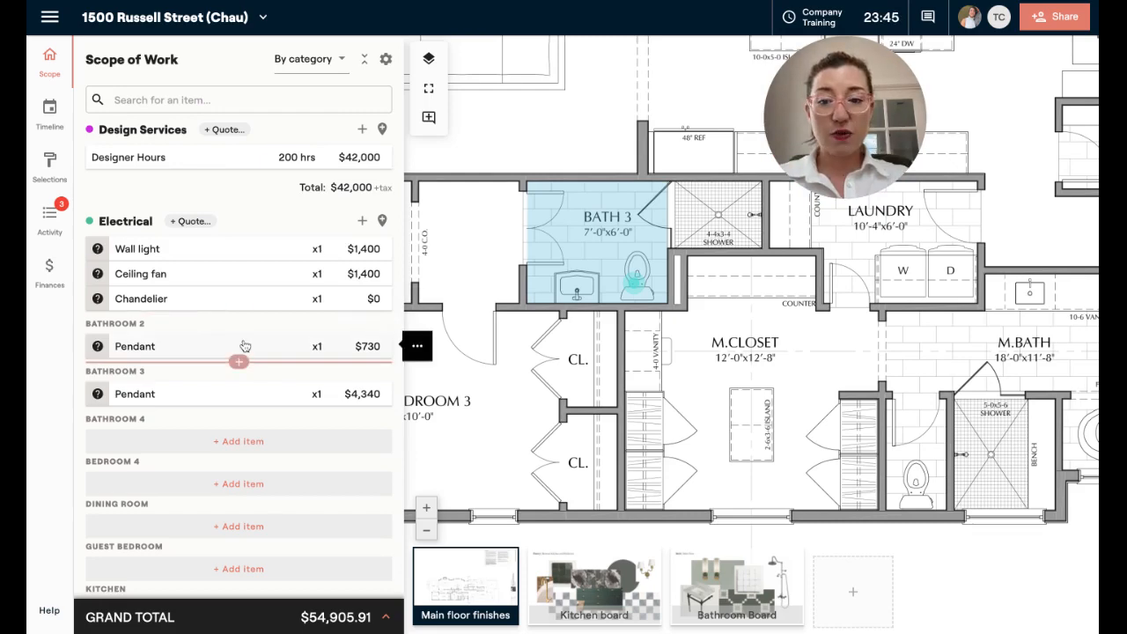
- Add the 29" Hood Classic Pendant in Aged Brass from the Design Library as a selection option for the Bathroom 2 pendant
{"action": "left_click", "coordinate": [241, 346]}
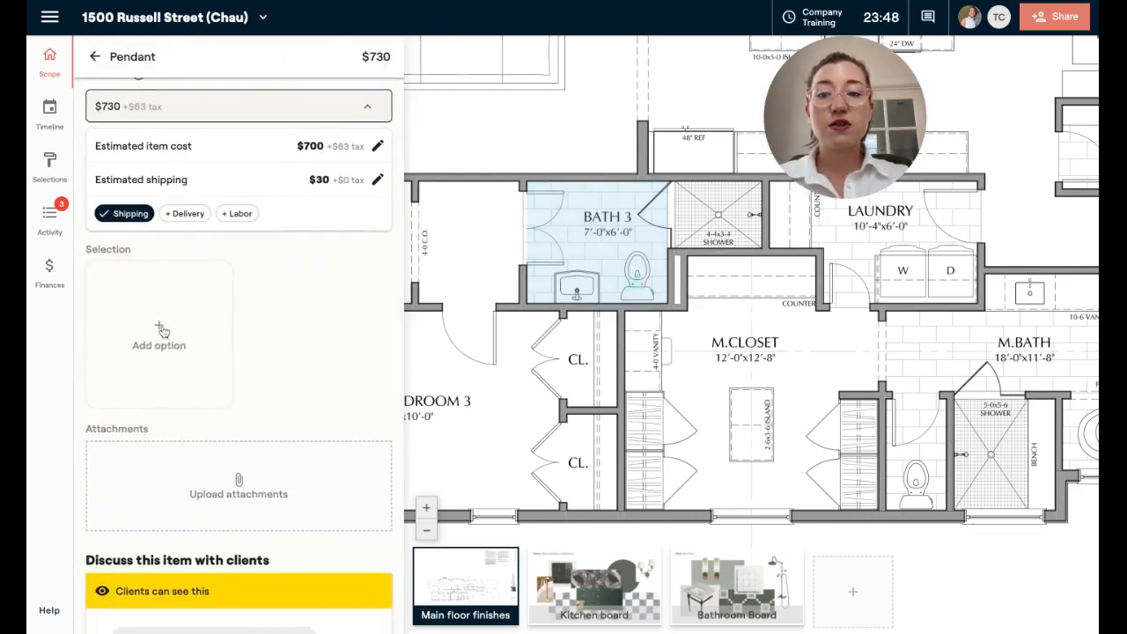
{"action": "left_click", "coordinate": [162, 330]}
{"action": "left_click", "coordinate": [230, 381]}
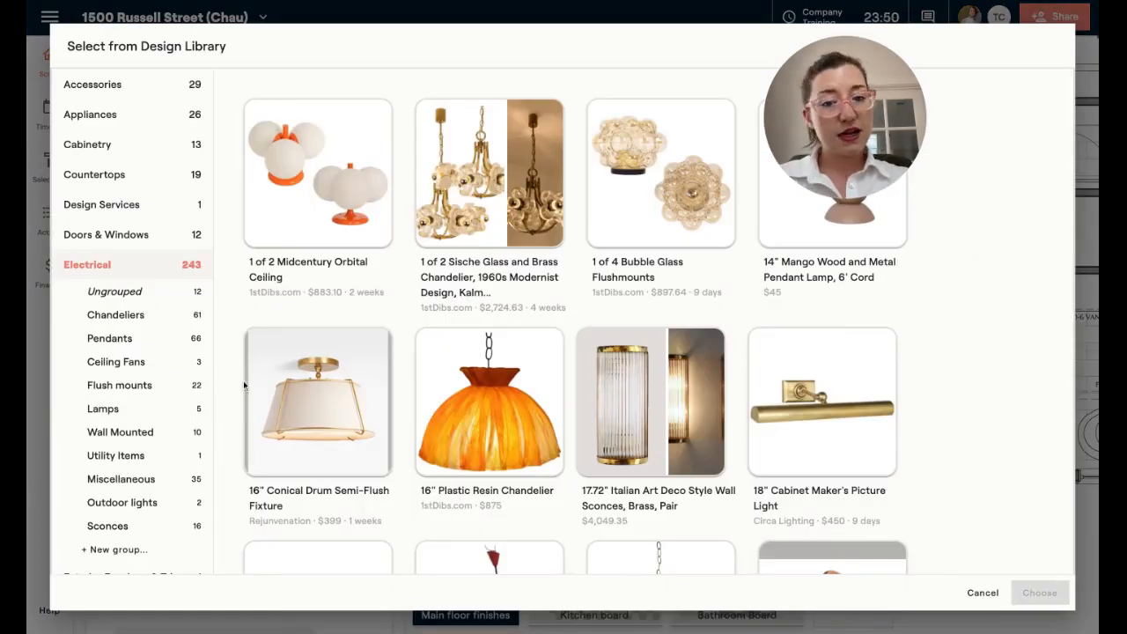
{"action": "scroll", "coordinate": [411, 428], "scroll_direction": "down", "scroll_amount": 7}
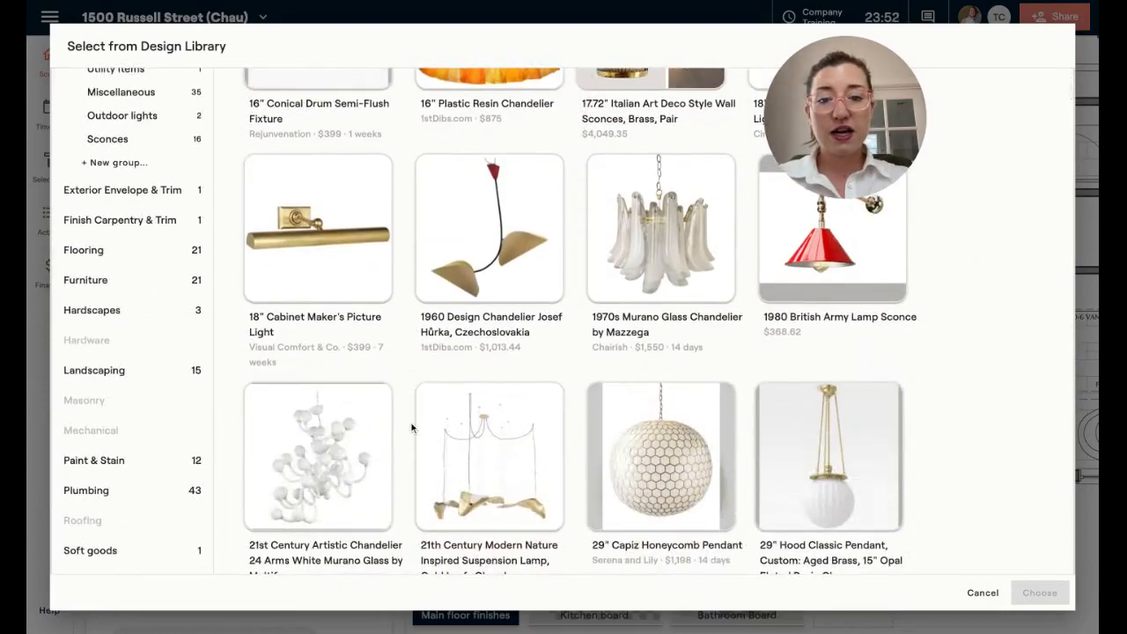
{"action": "left_click", "coordinate": [837, 304]}
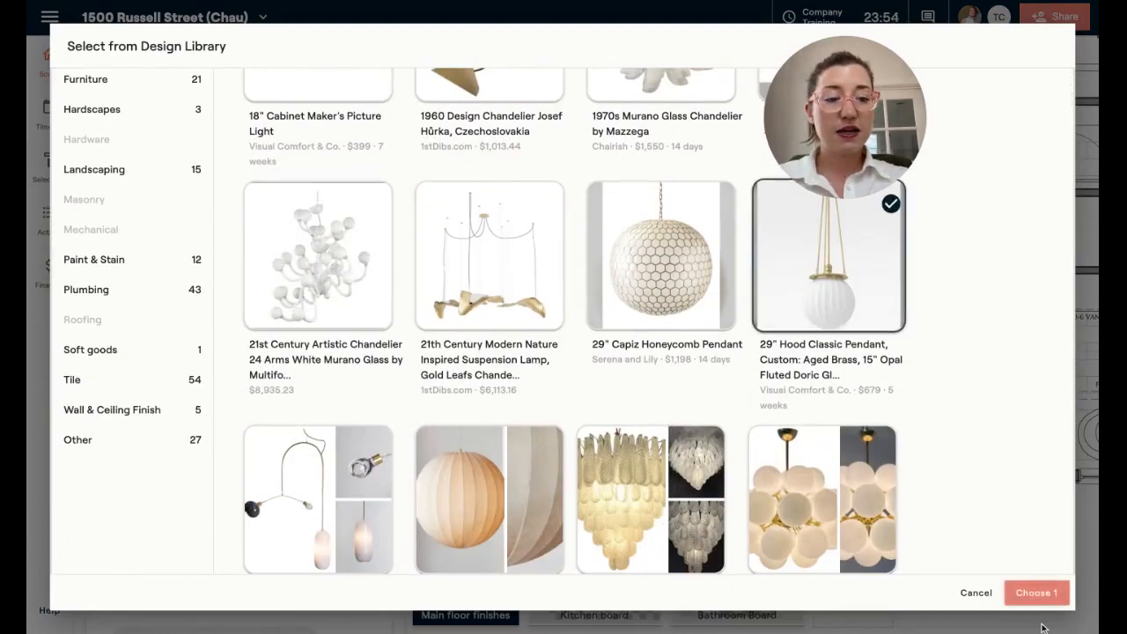
{"action": "left_click", "coordinate": [1037, 594]}
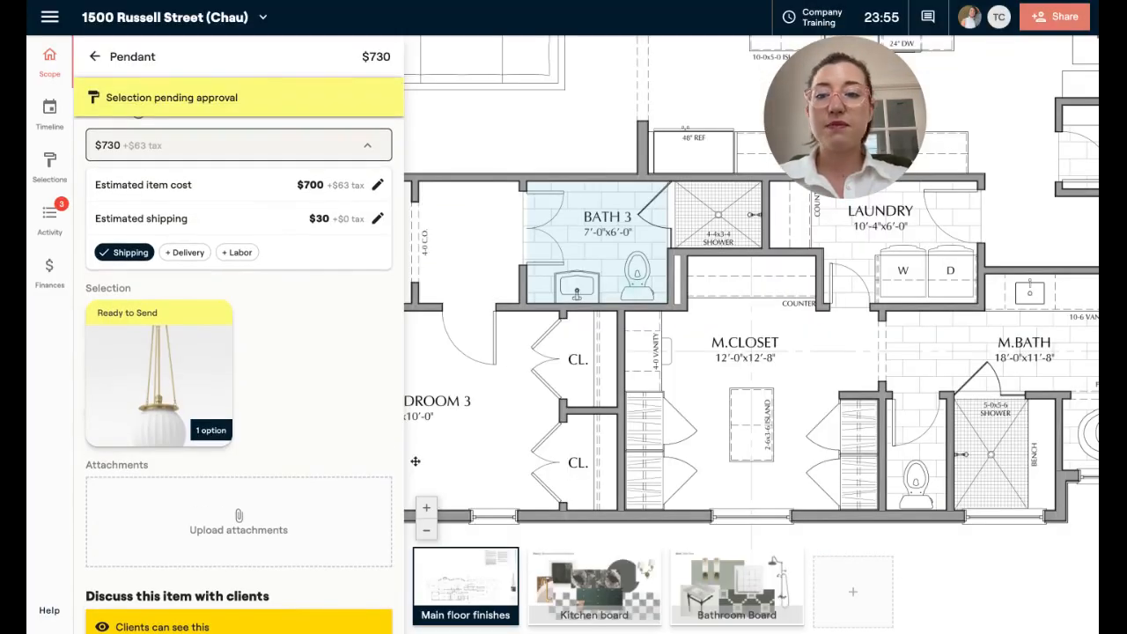
- Open the pendant option and review its item, shipping, delivery and labor costs with their markups and sales tax
{"action": "left_click", "coordinate": [181, 376]}
{"action": "scroll", "coordinate": [263, 348], "scroll_direction": "down", "scroll_amount": 3}
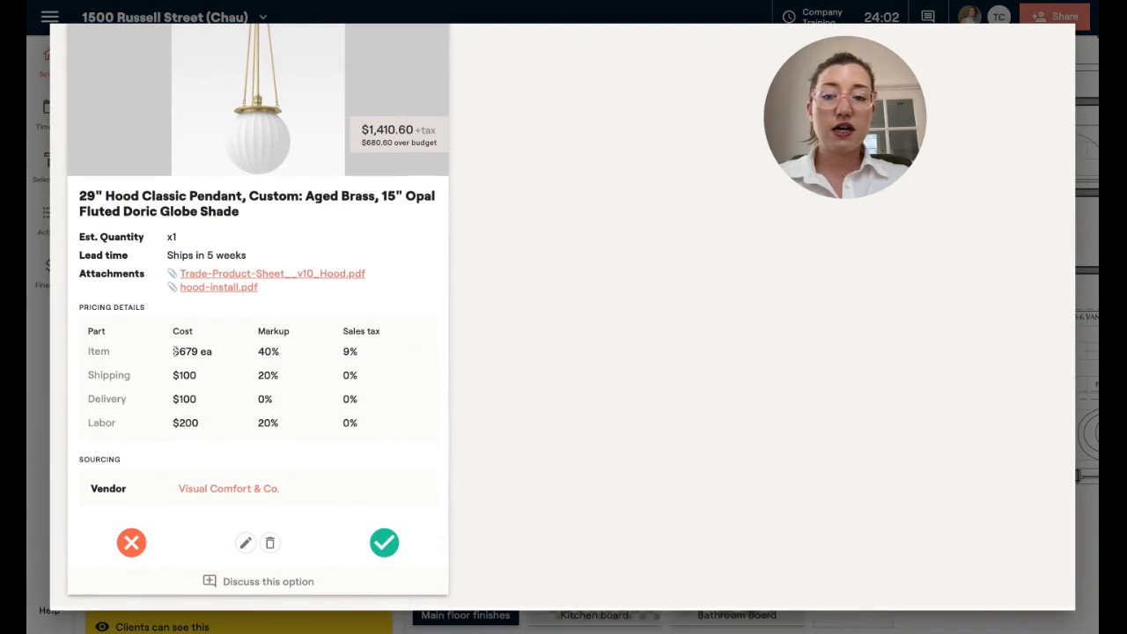
{"action": "left_click_drag", "start_coordinate": [175, 351], "coordinate": [278, 351]}
{"action": "left_click", "coordinate": [277, 350]}
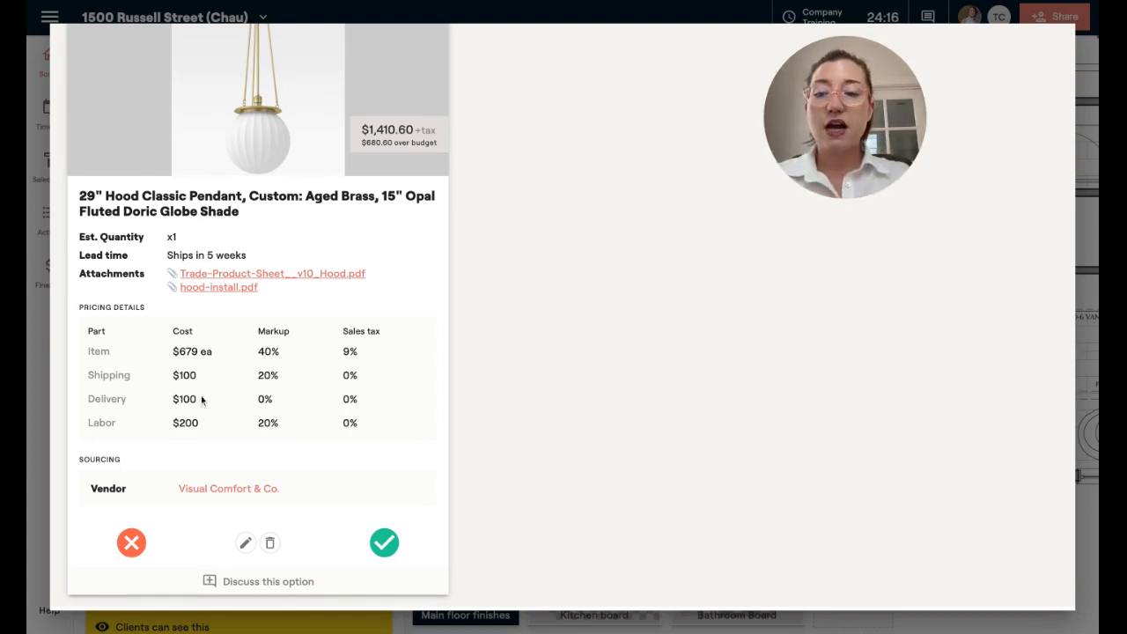
{"action": "left_click_drag", "start_coordinate": [173, 374], "coordinate": [200, 424]}
{"action": "left_click", "coordinate": [175, 375]}
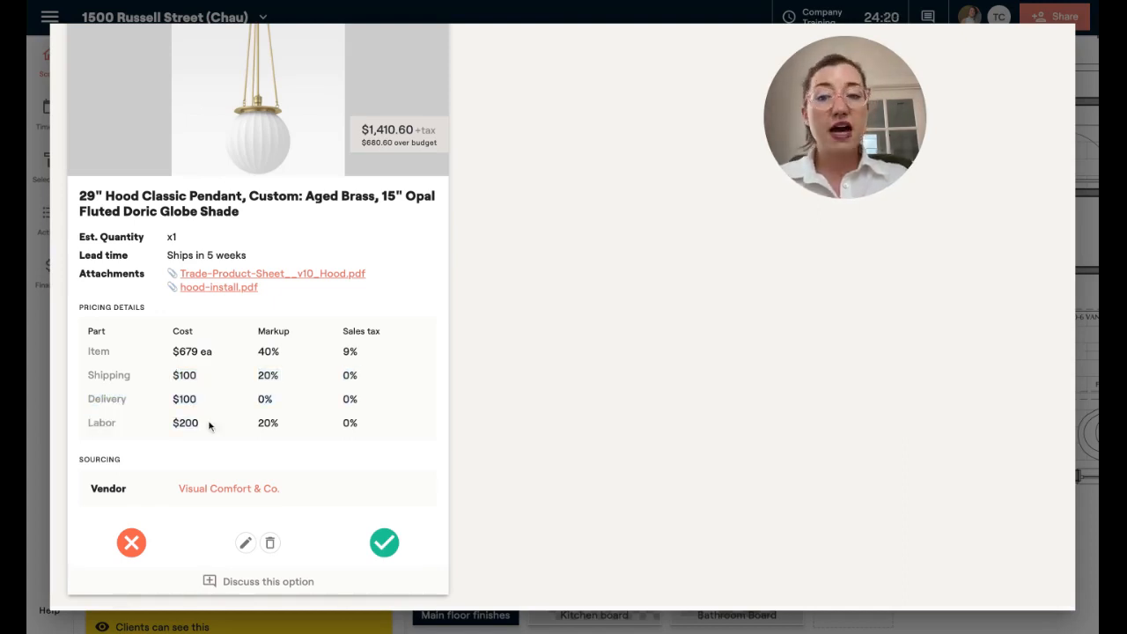
- Edit the pendant option and expand its estimated item, shipping, delivery and labor cost details
{"action": "left_click", "coordinate": [245, 542]}
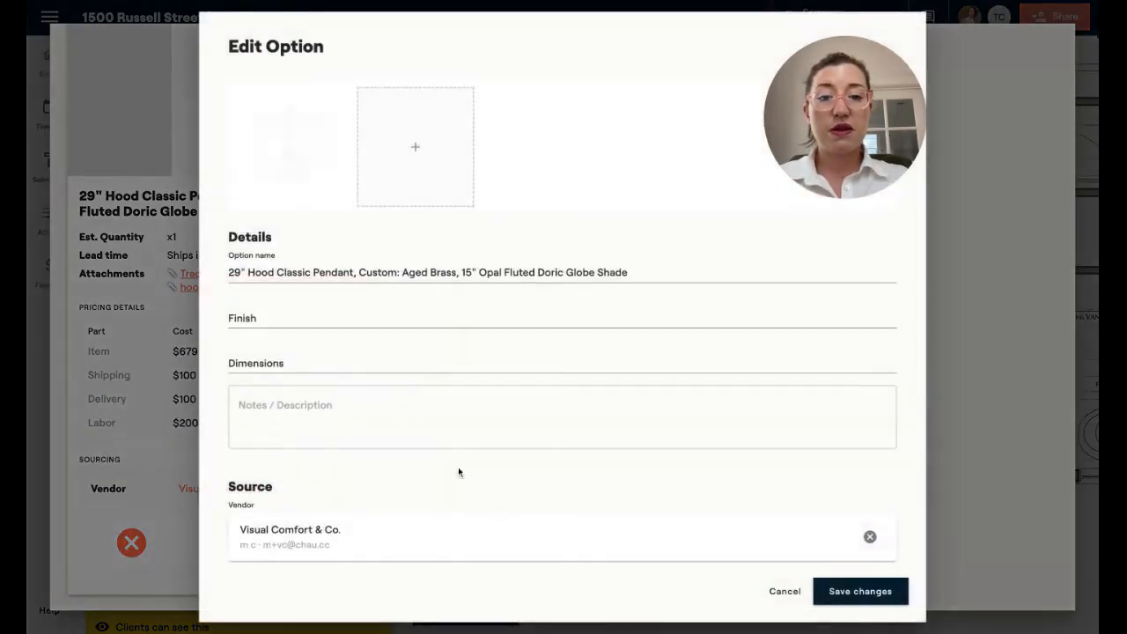
{"action": "scroll", "coordinate": [499, 470], "scroll_direction": "down", "scroll_amount": 3}
{"action": "scroll", "coordinate": [499, 465], "scroll_direction": "down", "scroll_amount": 3}
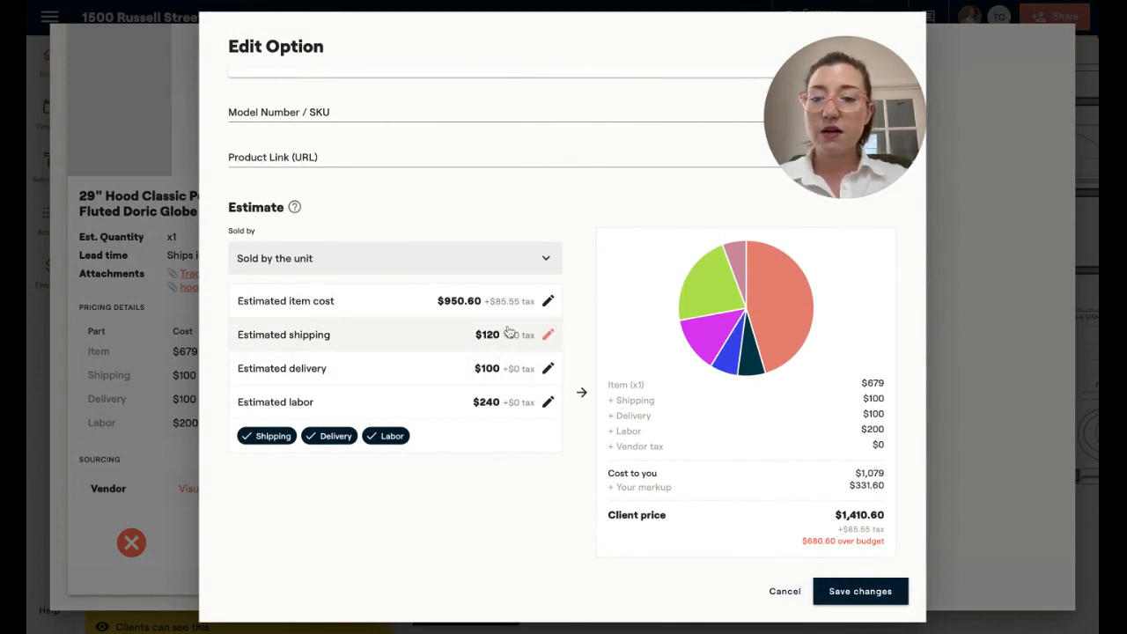
{"action": "left_click", "coordinate": [546, 303]}
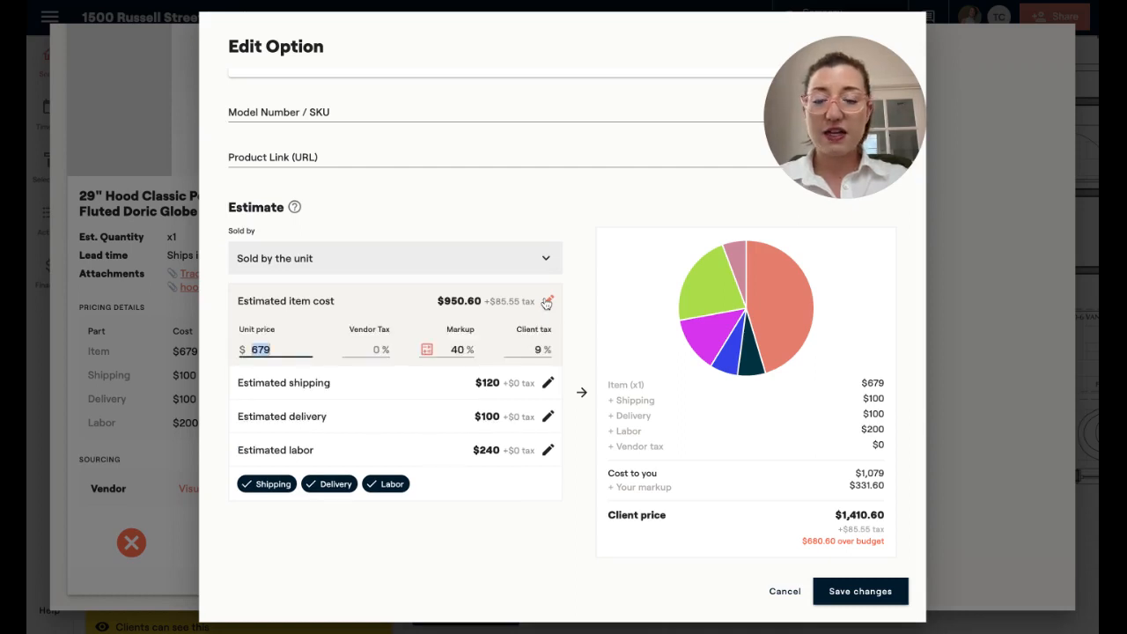
{"action": "left_click", "coordinate": [547, 382]}
{"action": "left_click", "coordinate": [547, 464]}
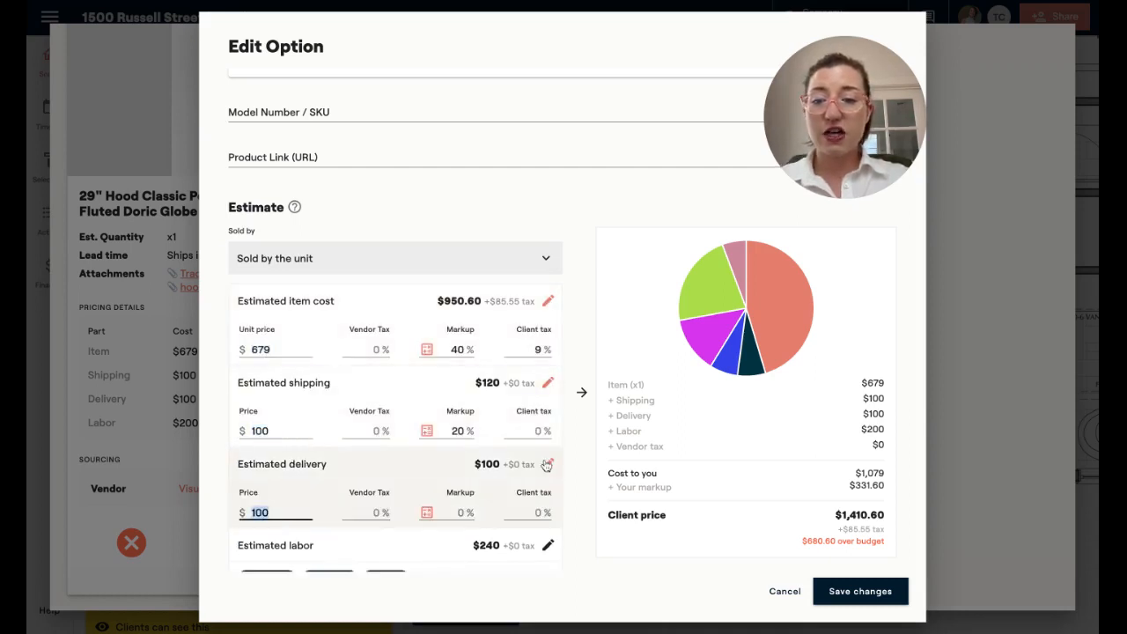
{"action": "scroll", "coordinate": [547, 464], "scroll_direction": "down", "scroll_amount": 2}
{"action": "left_click", "coordinate": [548, 388]}
- Set the pendant option's delivery price to $20 and save the change to this item only, not to the library
{"action": "left_click", "coordinate": [286, 354]}
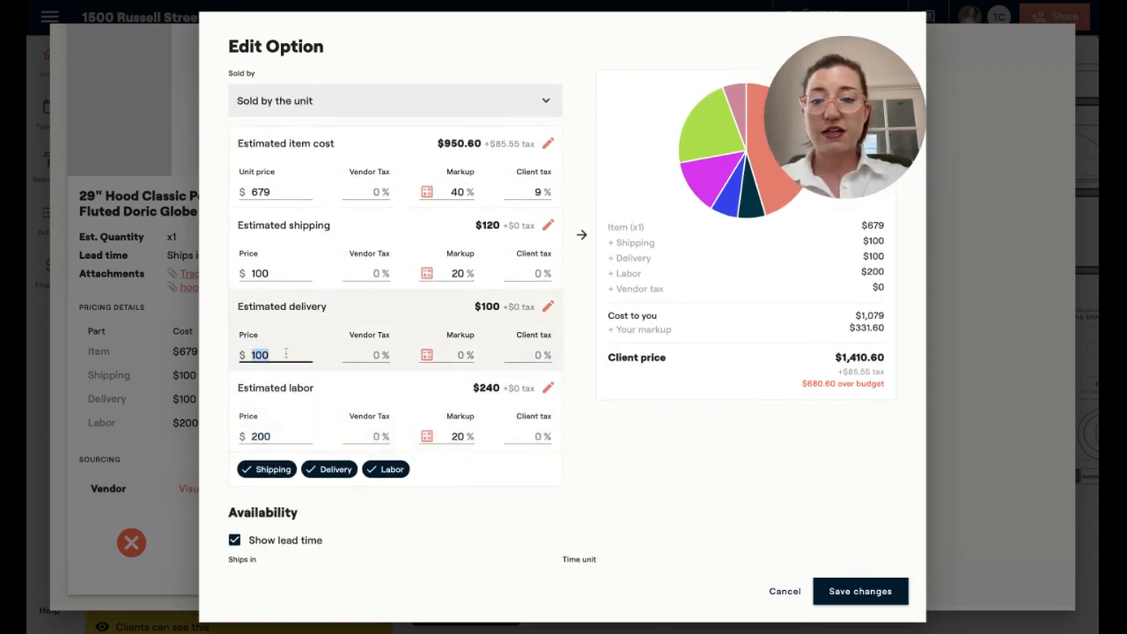
{"action": "type", "text": "20"}
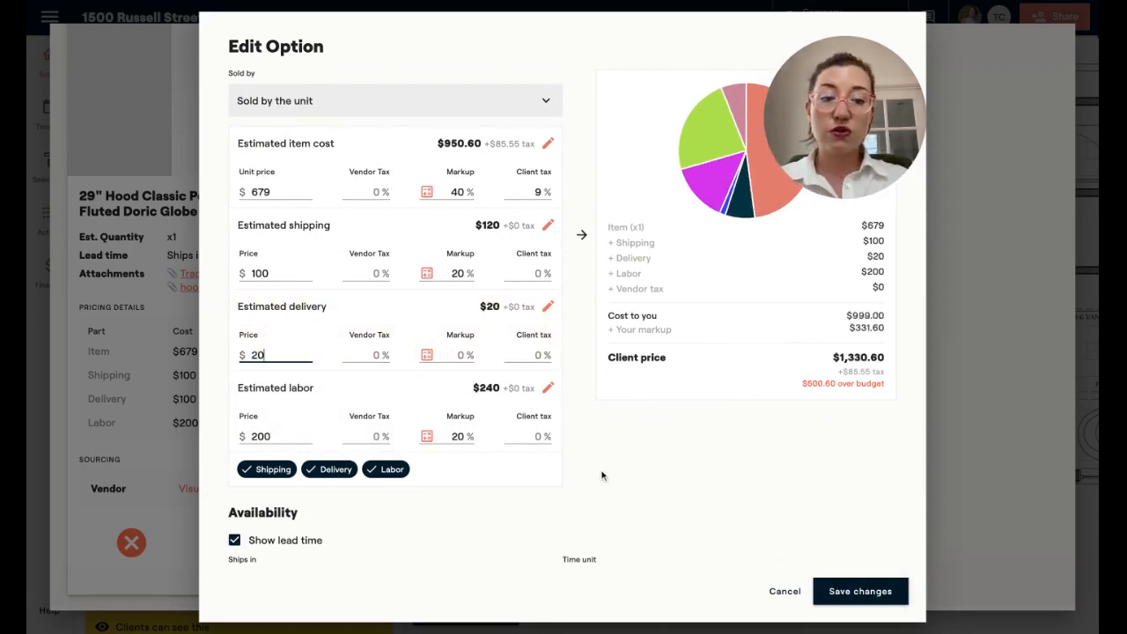
{"action": "left_click", "coordinate": [848, 596]}
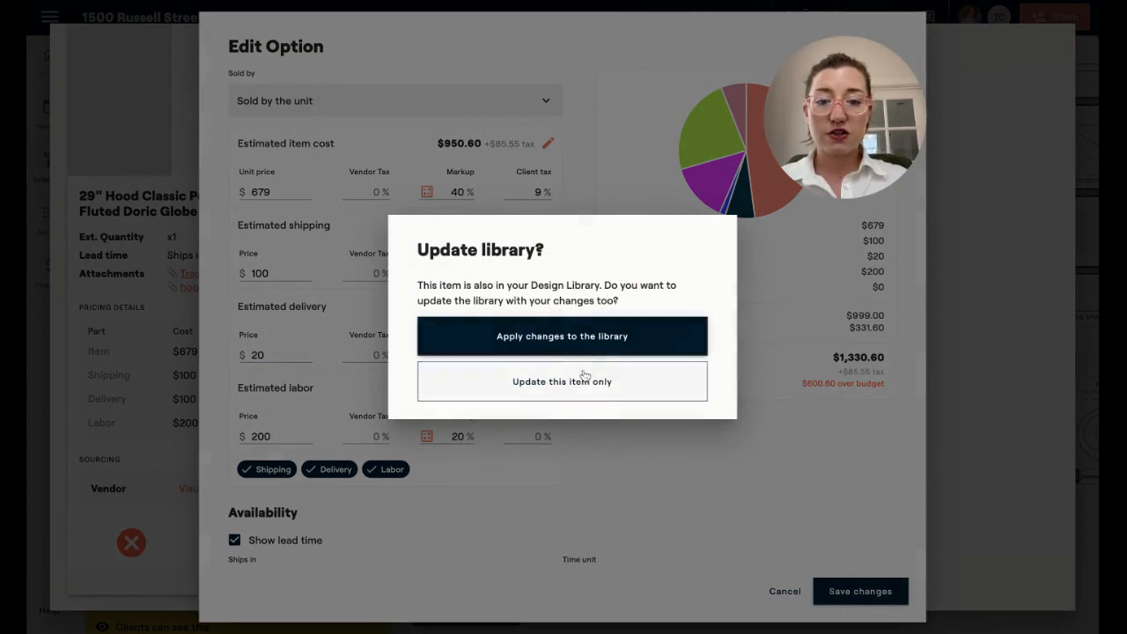
{"action": "left_click", "coordinate": [585, 384]}
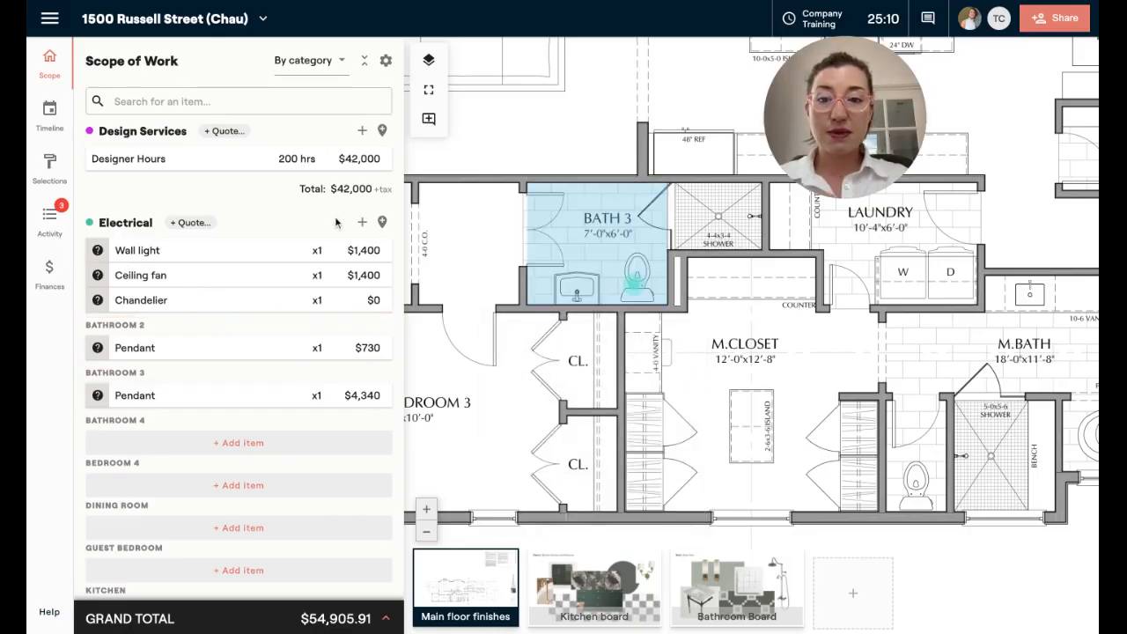
- Review the planned and actual figures in the project's Finances overview, including the wall light's estimated cost breakdown
{"action": "left_click", "coordinate": [51, 273]}
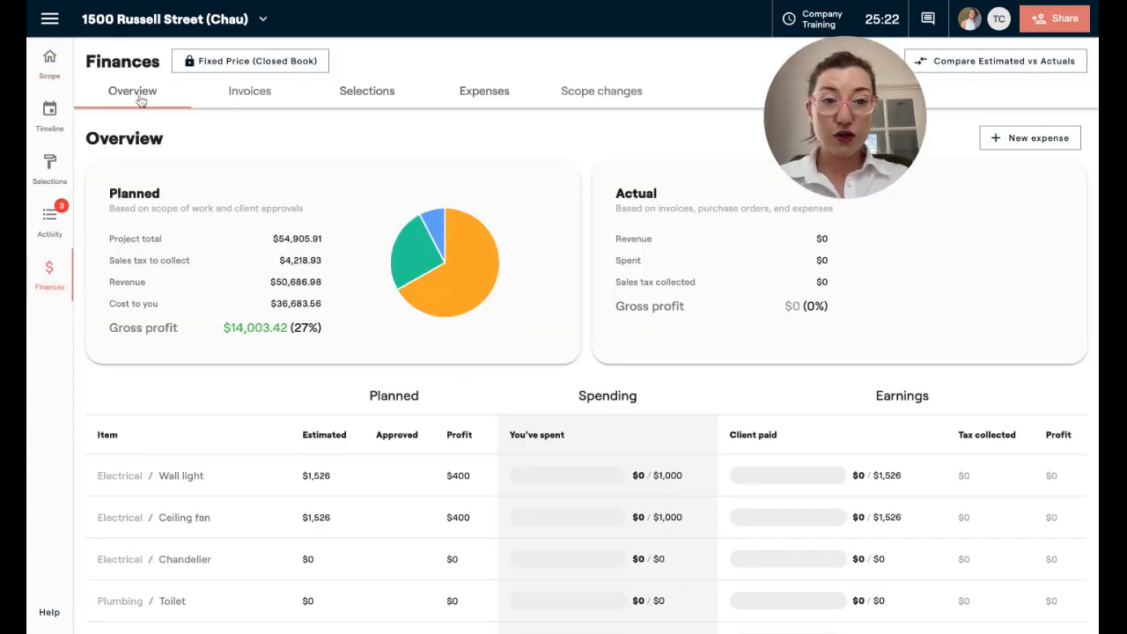
{"action": "scroll", "coordinate": [347, 370], "scroll_direction": "down", "scroll_amount": 2}
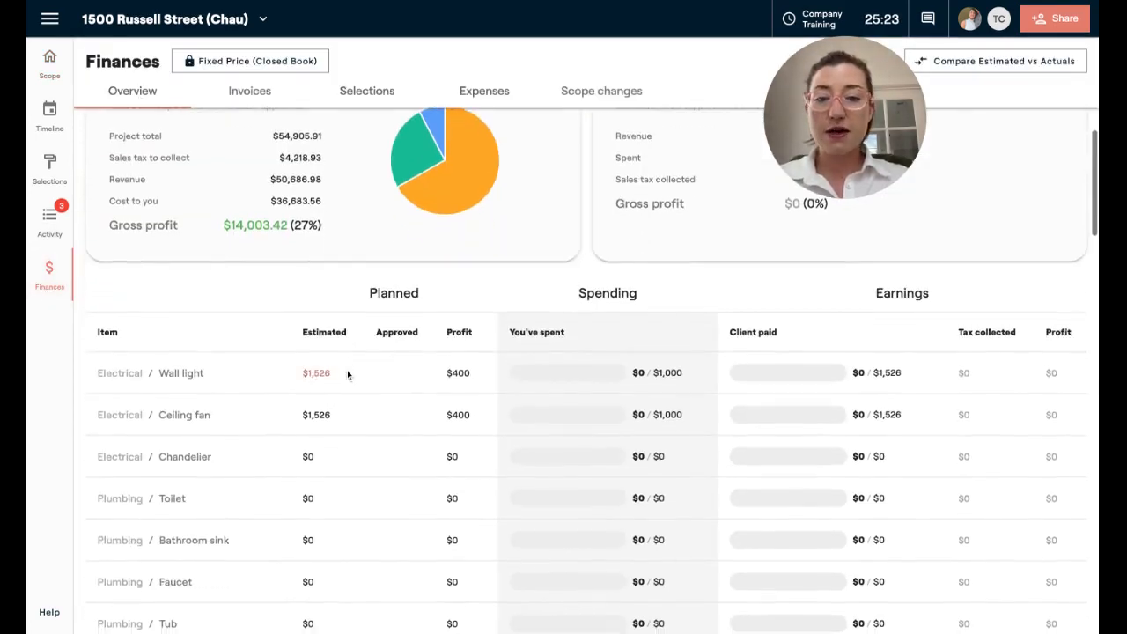
{"action": "scroll", "coordinate": [211, 280], "scroll_direction": "down", "scroll_amount": 1}
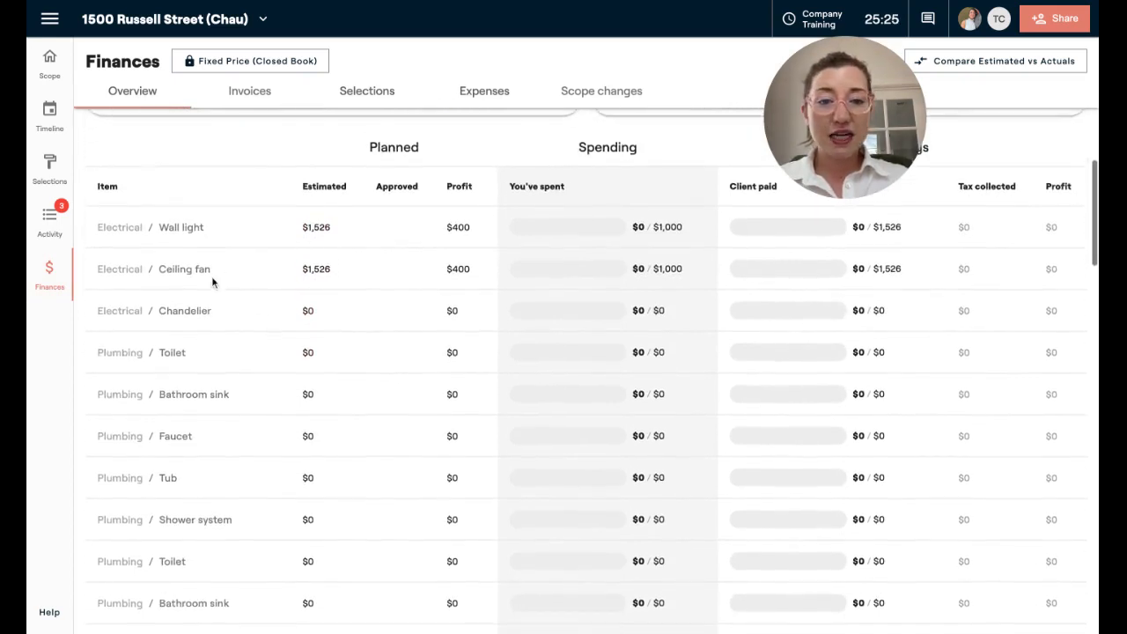
{"action": "mouse_move", "coordinate": [320, 231]}
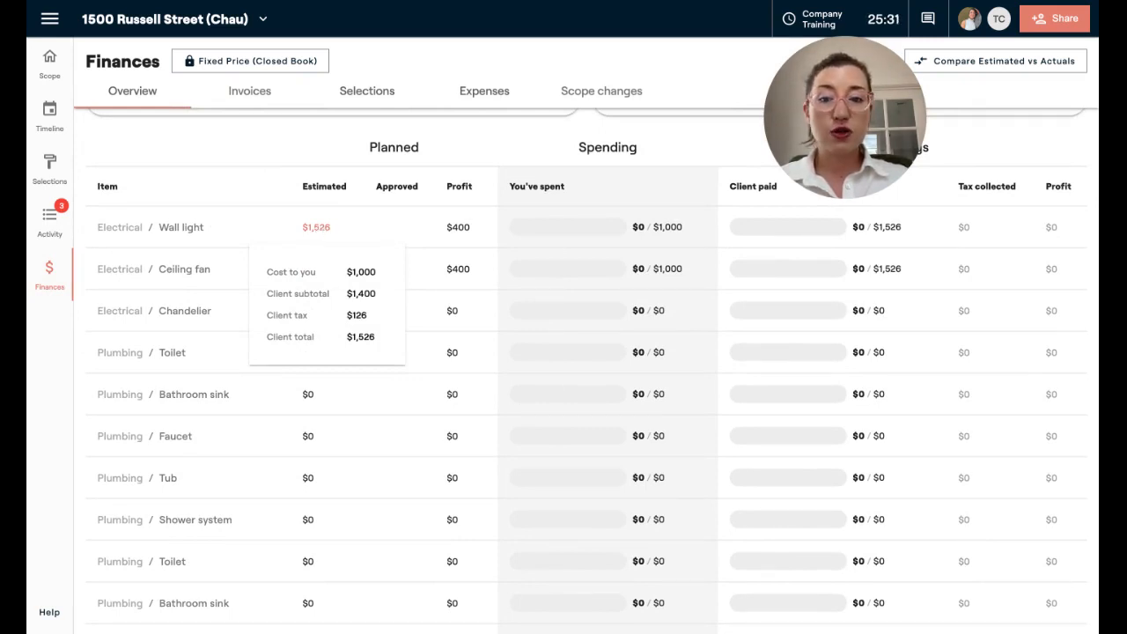
{"action": "scroll", "coordinate": [491, 256], "scroll_direction": "up", "scroll_amount": 2}
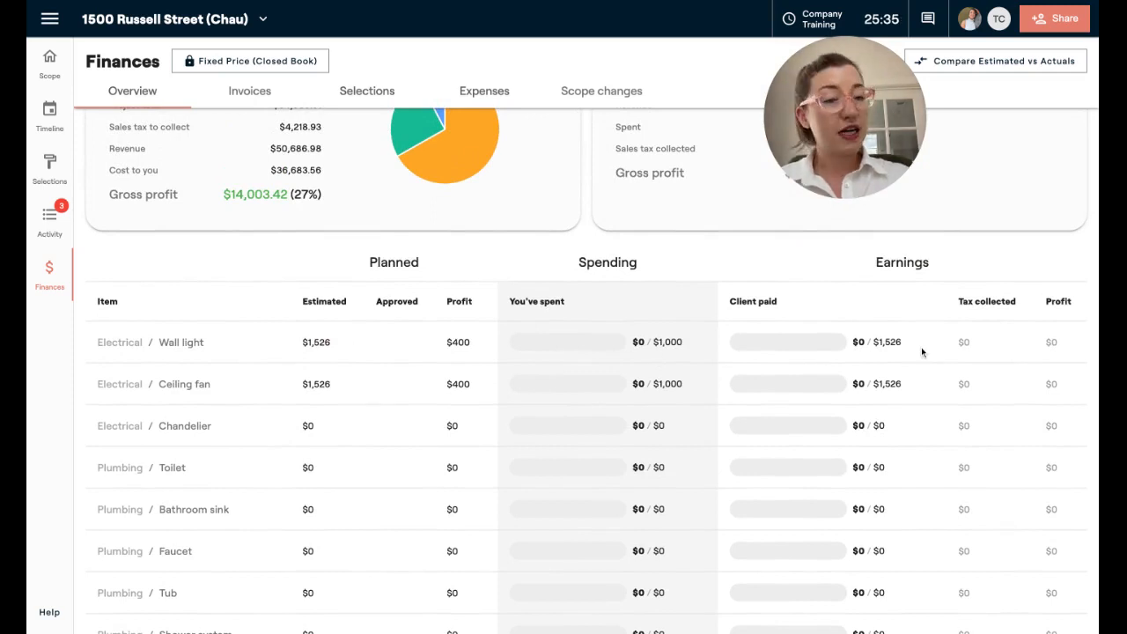
{"action": "scroll", "coordinate": [354, 364], "scroll_direction": "up", "scroll_amount": 3}
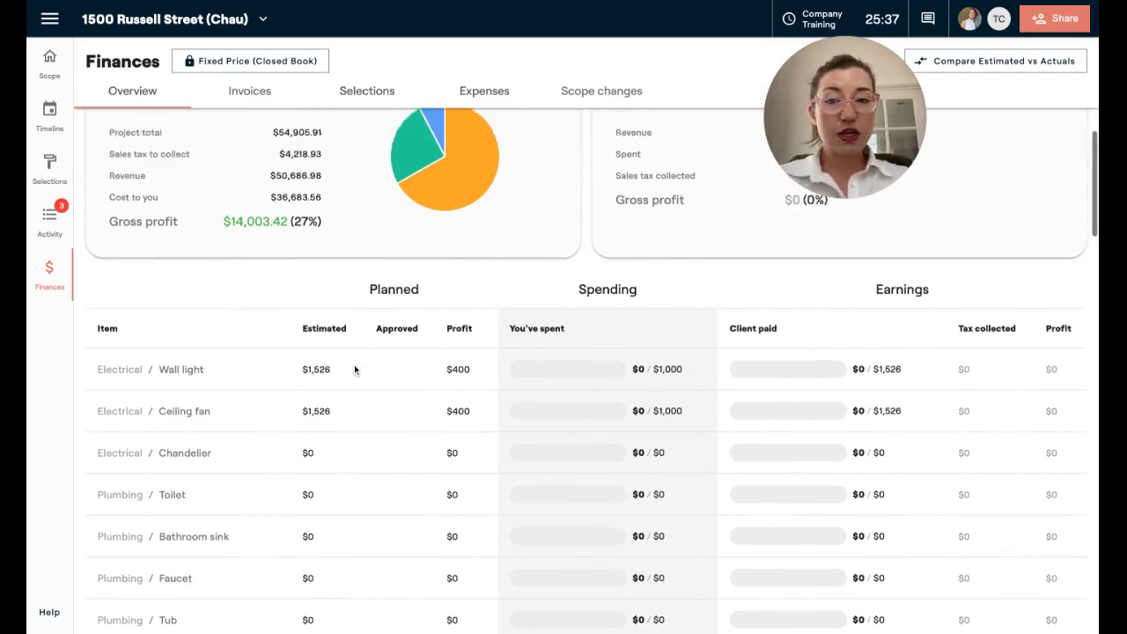